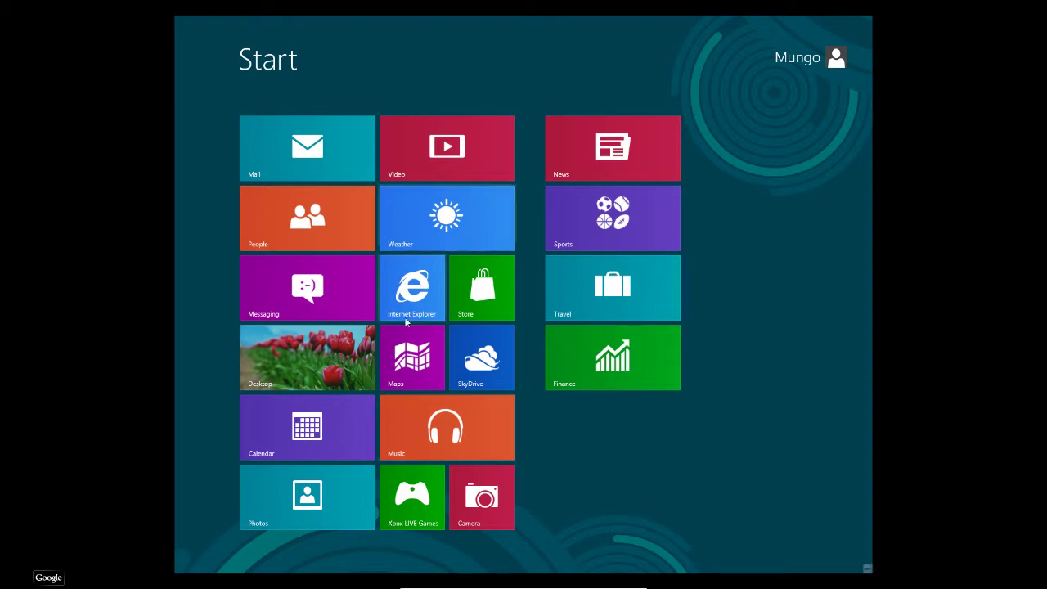
click(431, 293)
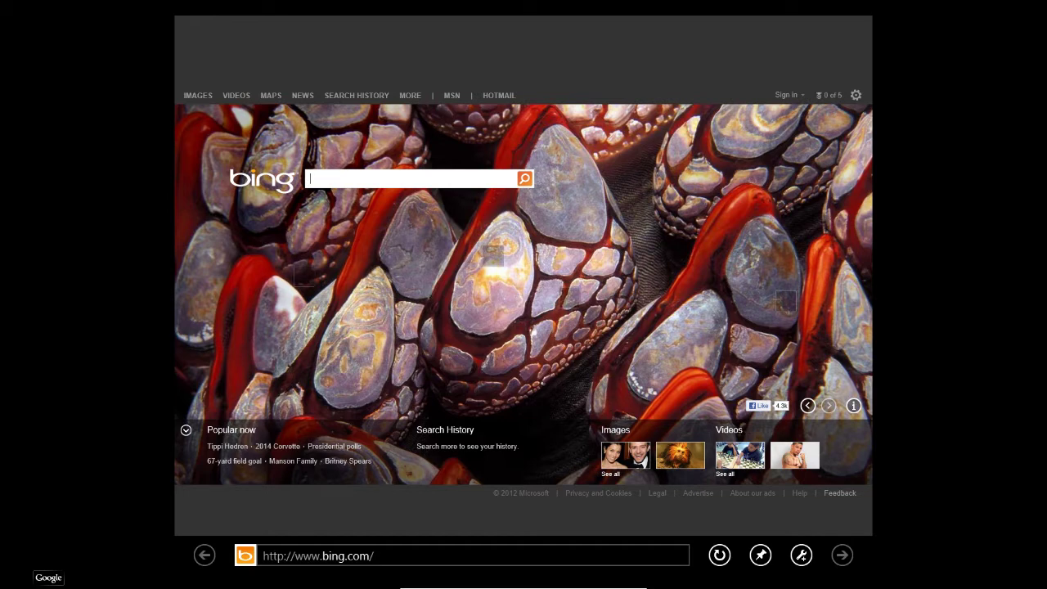
click(443, 555)
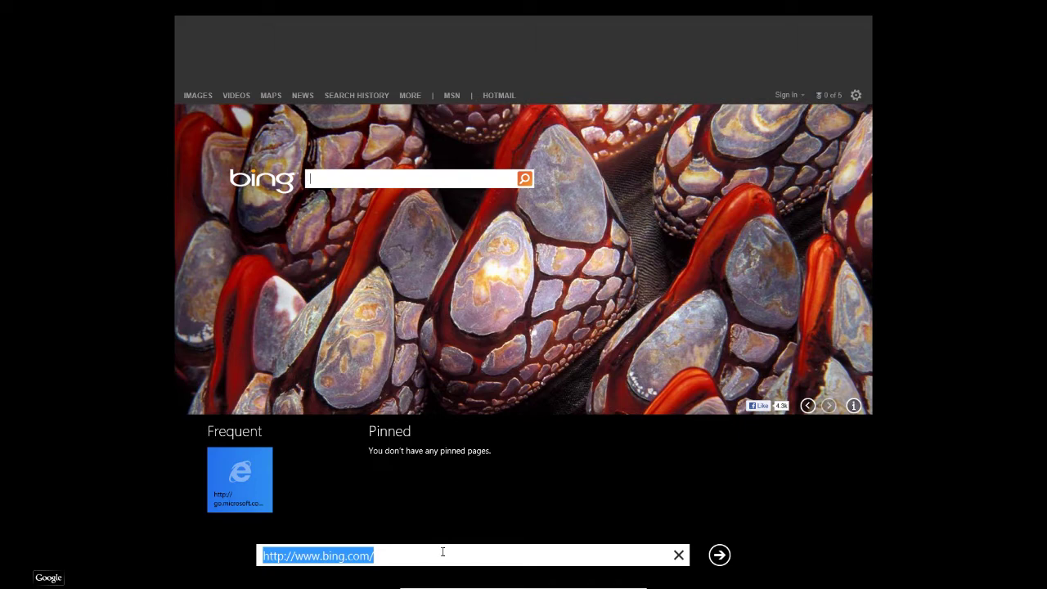
text(www.g)
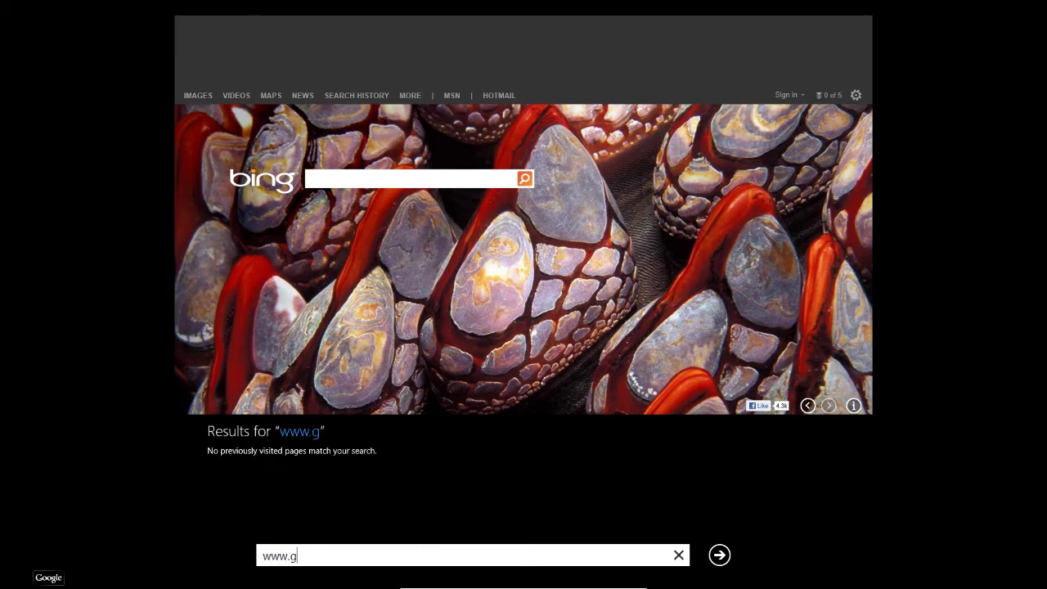
text(oogle.com)
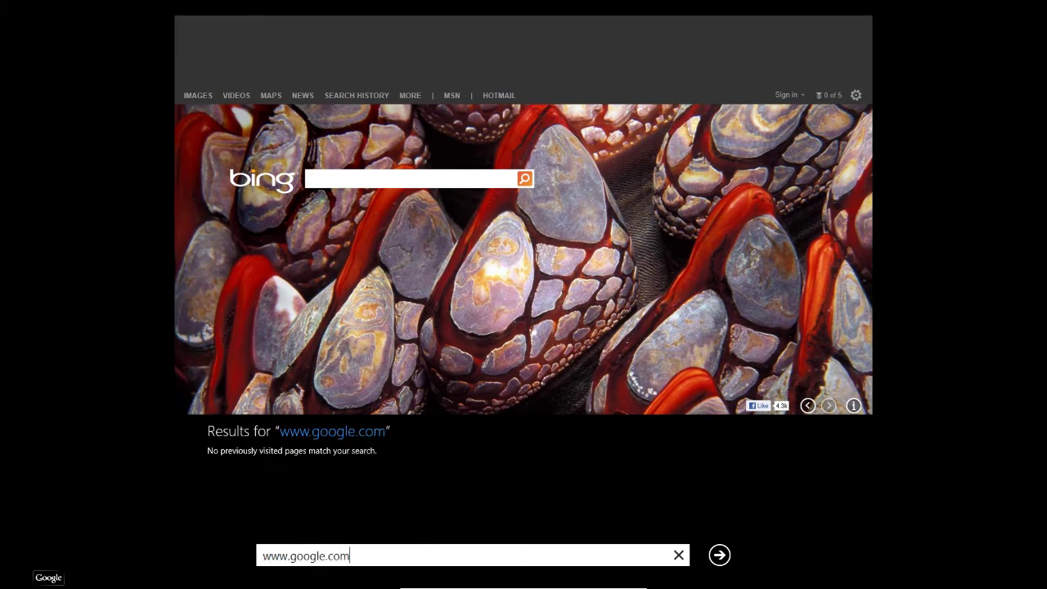
key(Return)
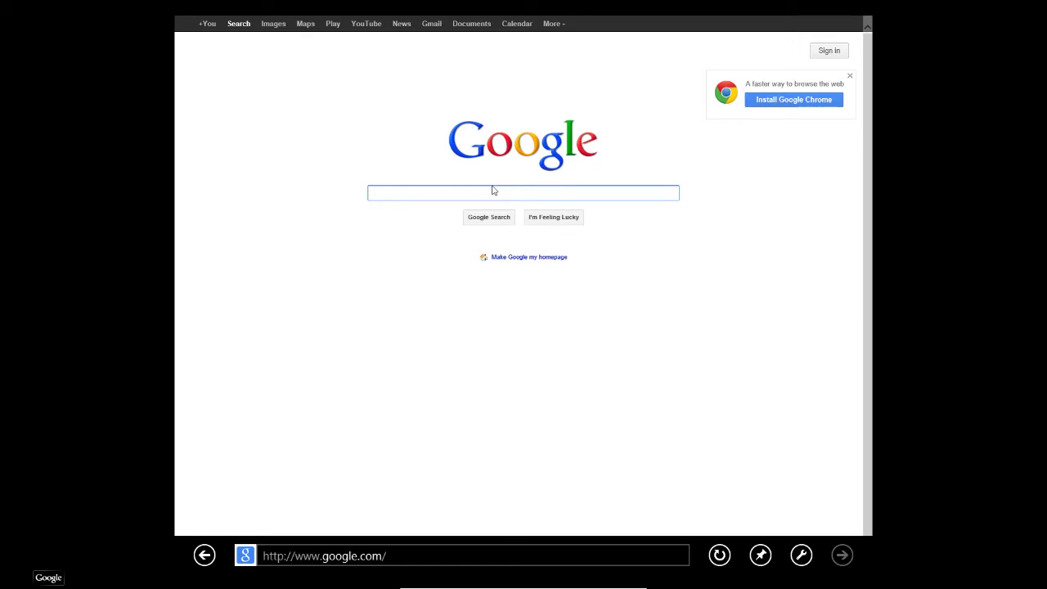
text(au)
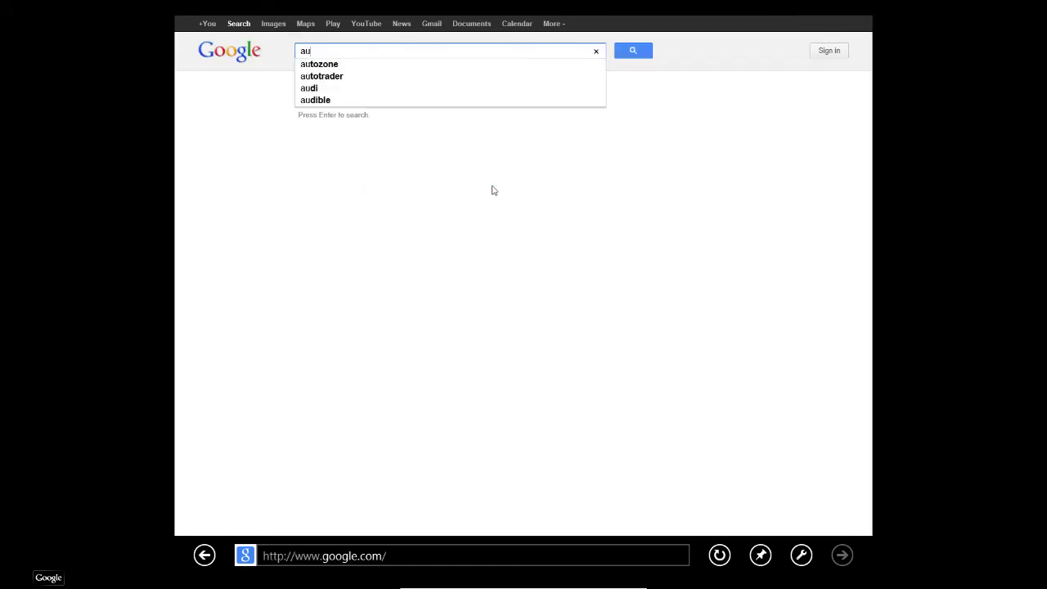
text(d)
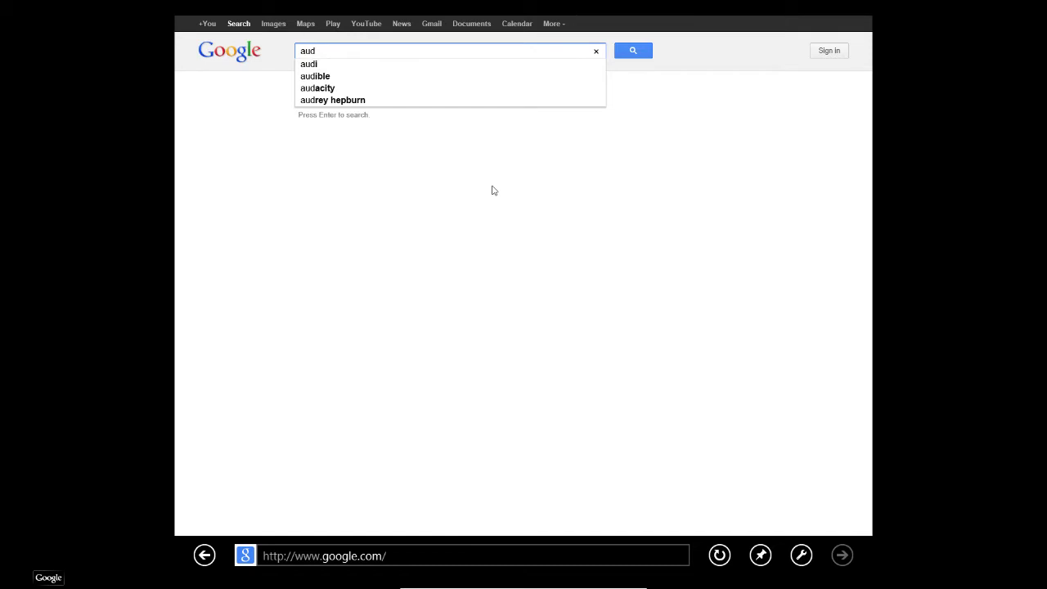
text(ible)
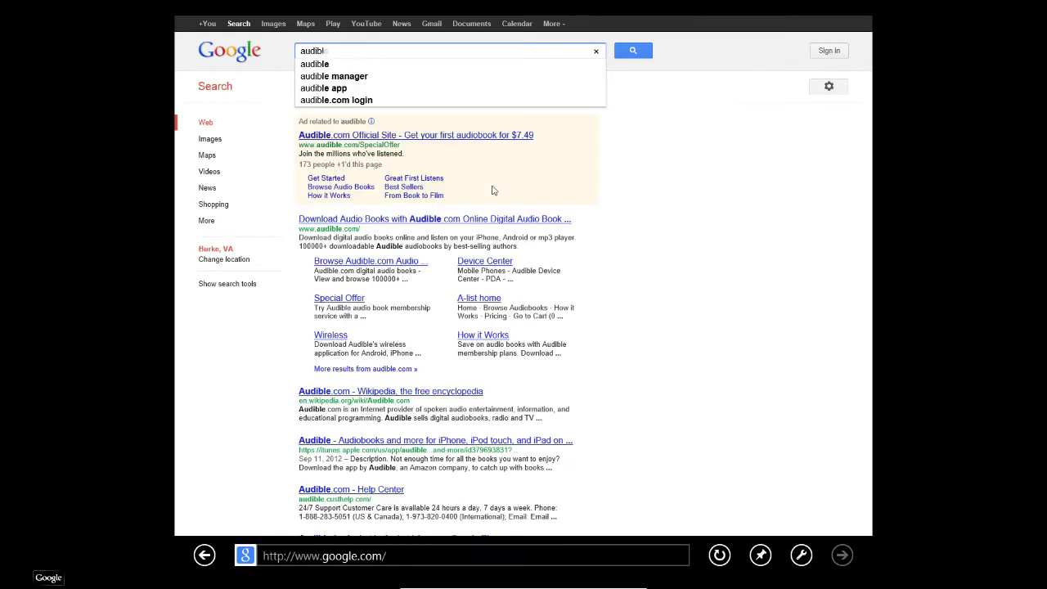
key(BackSpace)
key(BackSpace)
key(BackSpace)
key(BackSpace)
key(BackSpace)
key(BackSpace)
key(BackSpace)
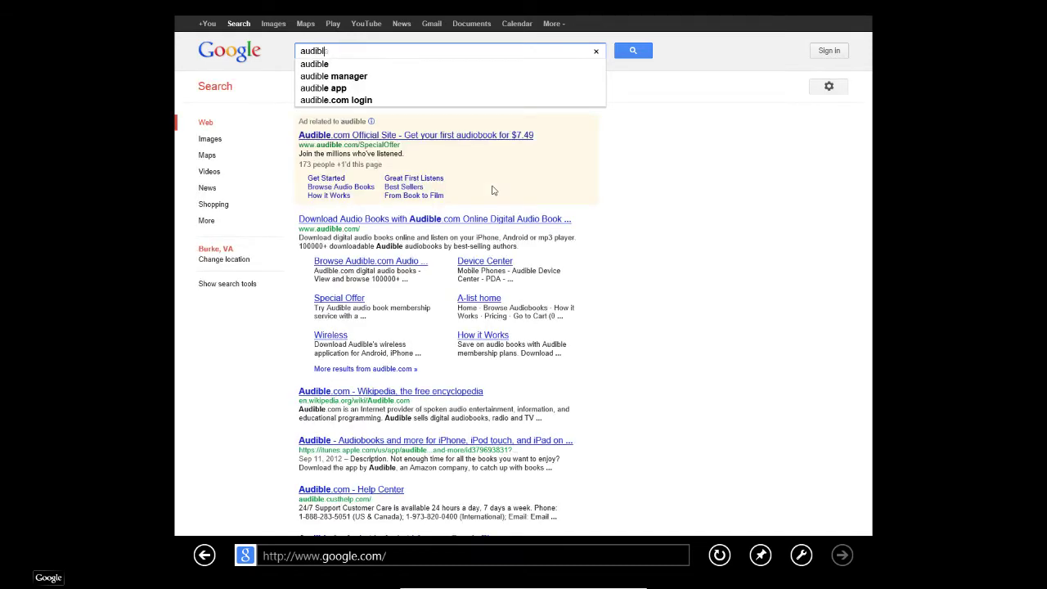
Search Google for "audacity".
text(a)
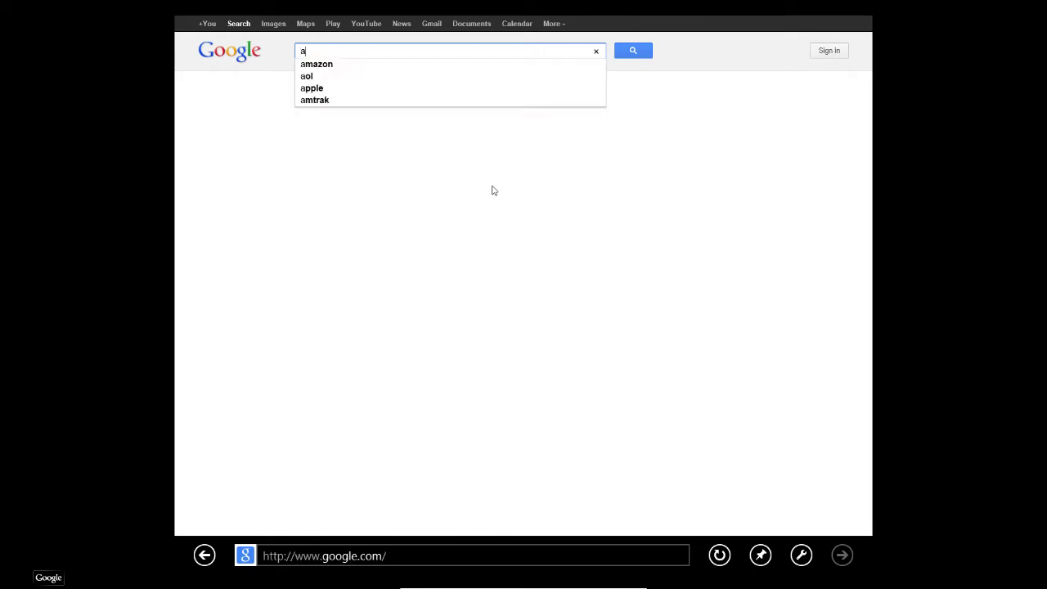
text(udacity)
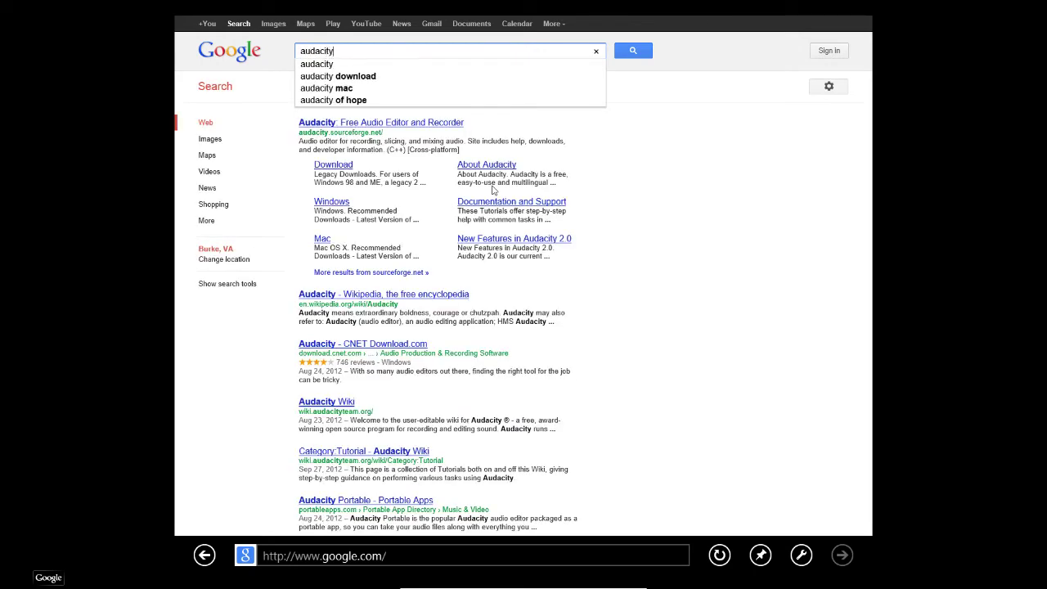
key(Return)
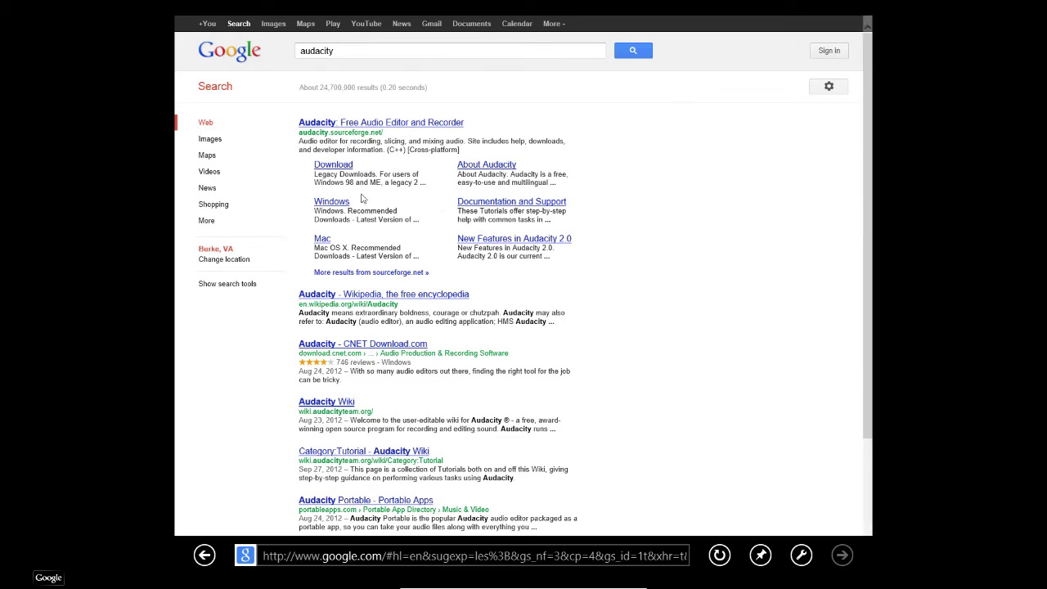
Go to the Audacity download page for Windows and save the Audacity 2.0.2 installer.
click(346, 169)
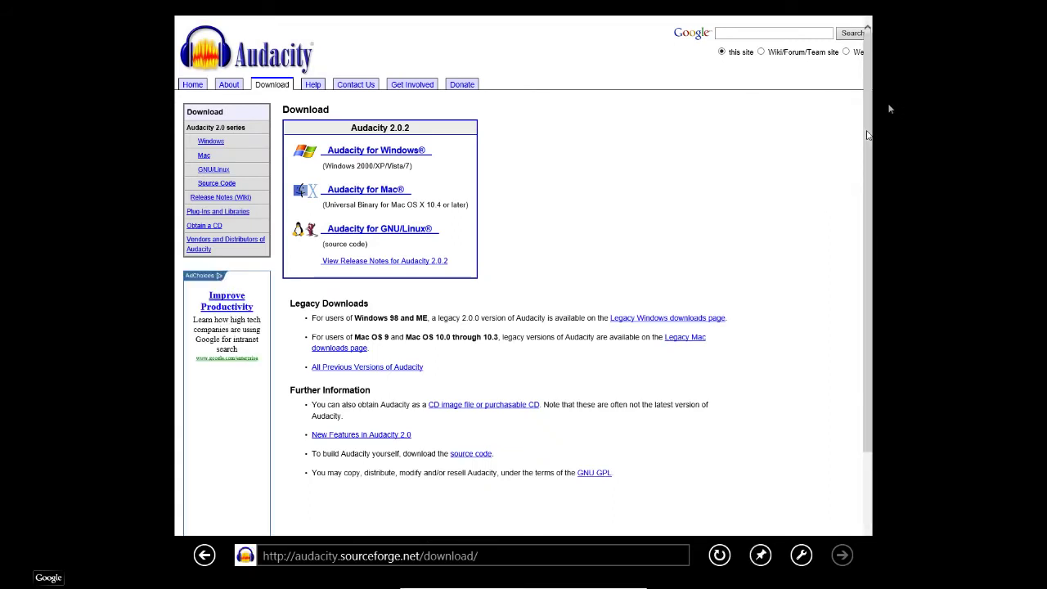
click(416, 155)
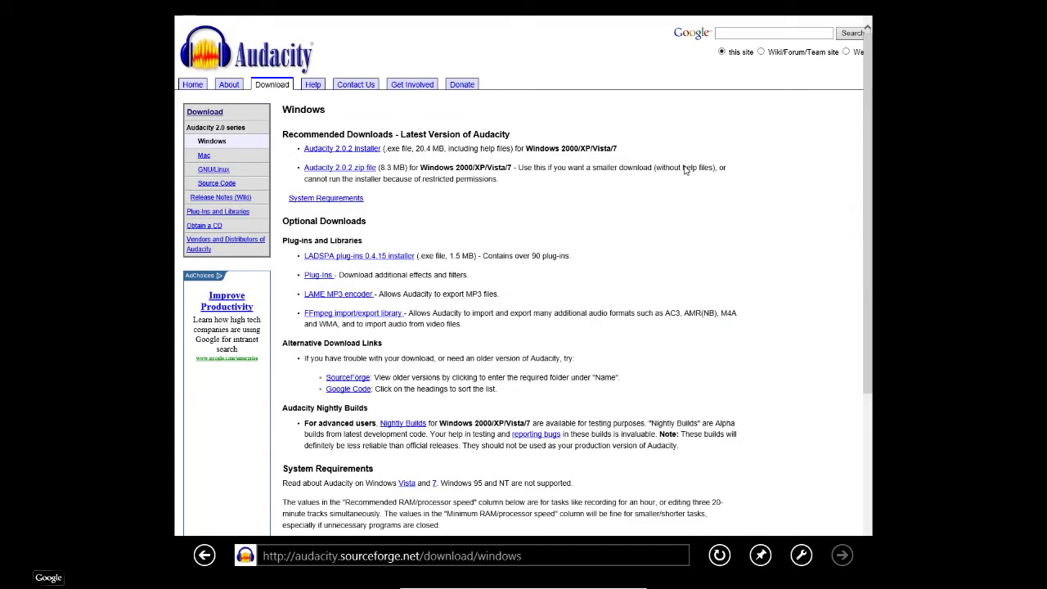
click(351, 153)
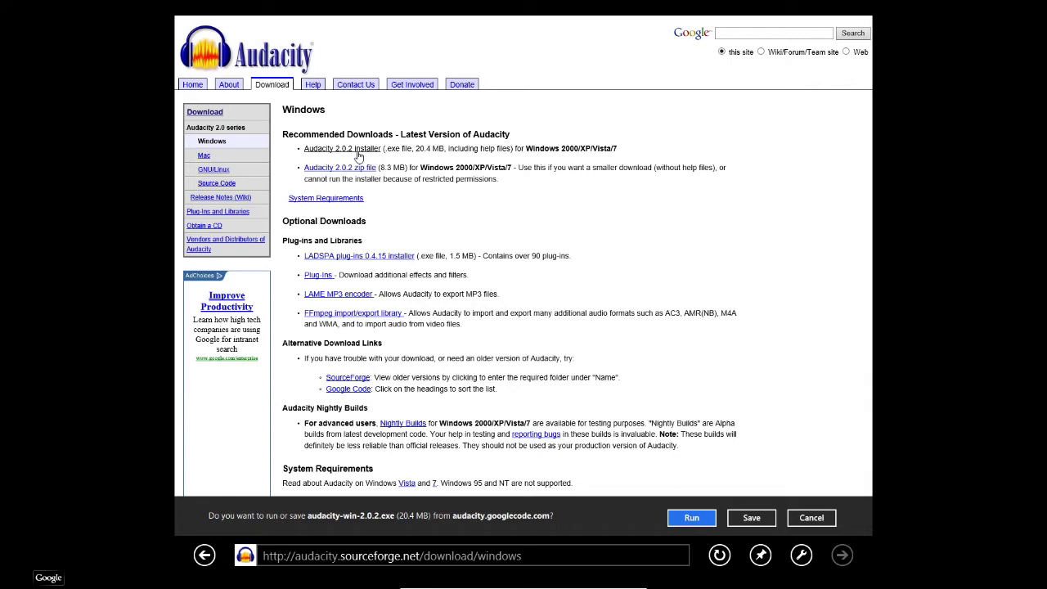
click(749, 517)
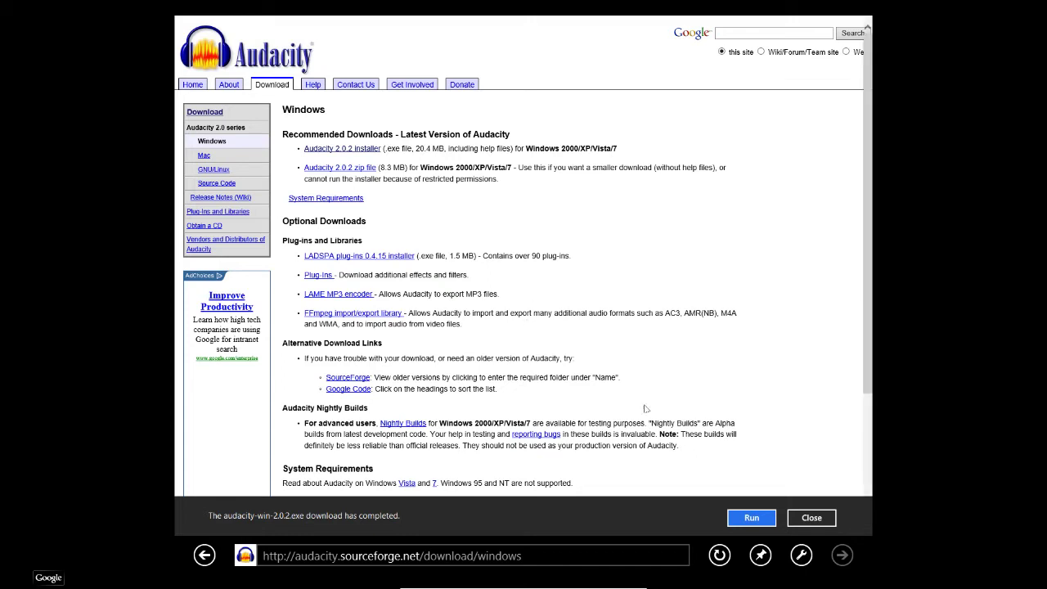
Run the downloaded Audacity installer, allow it to make changes to the computer, and accept English as the setup language.
click(751, 522)
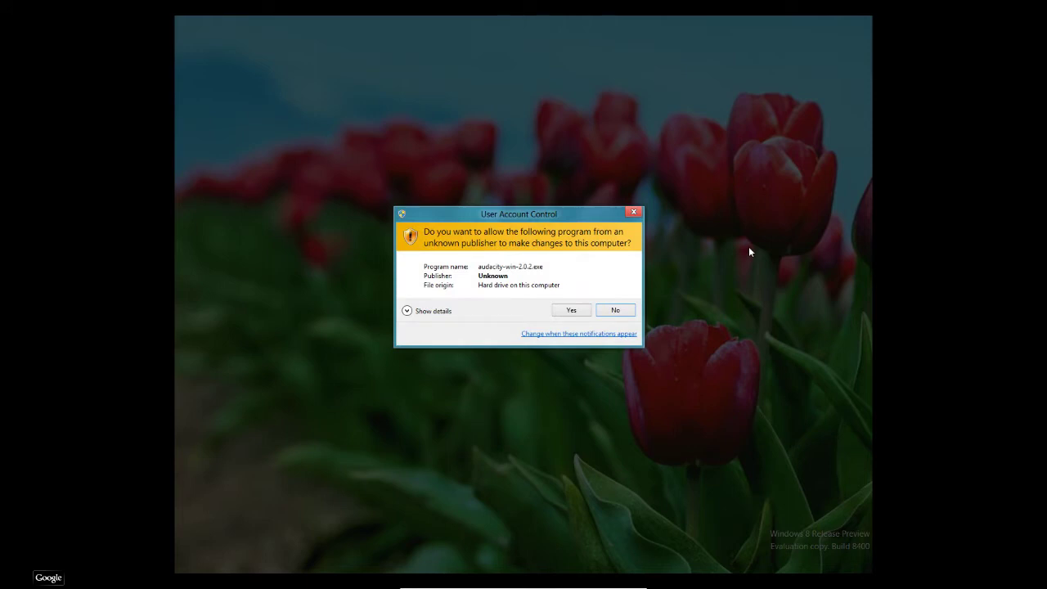
click(571, 311)
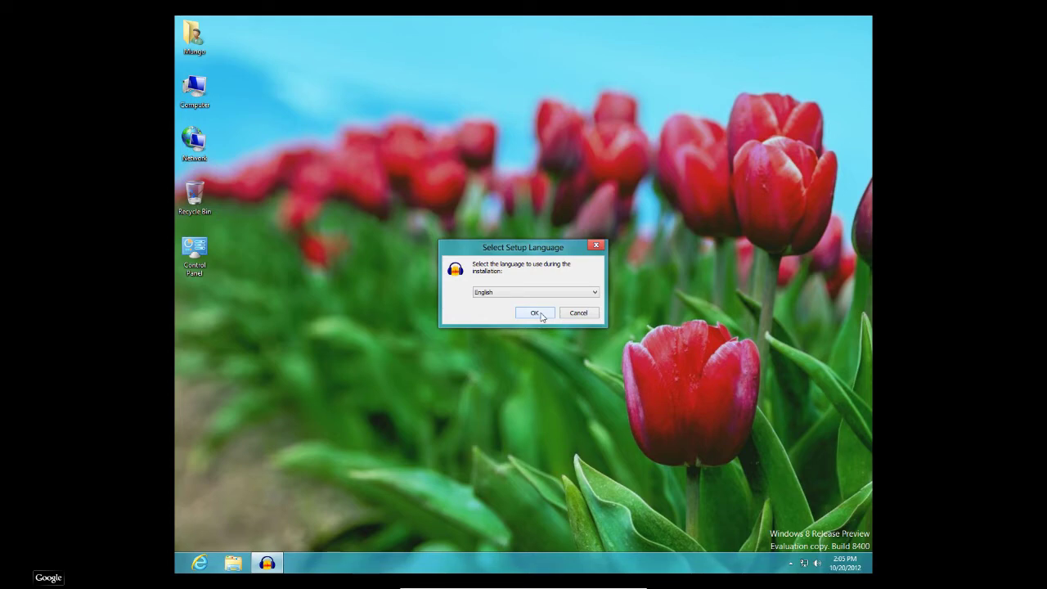
click(534, 314)
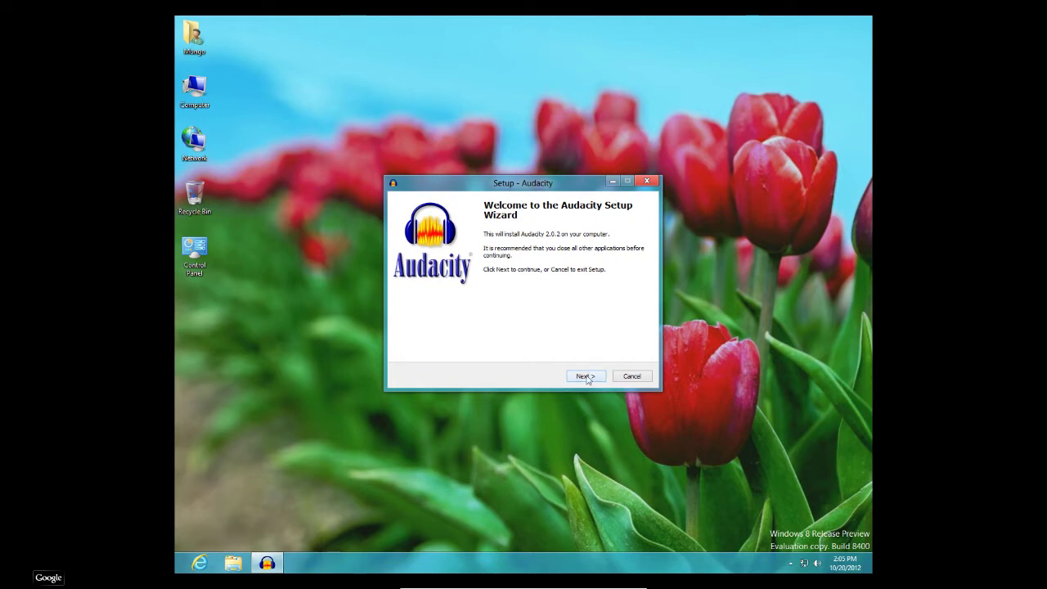
Install Audacity into the default folder C:\Program Files\Audacity with a desktop icon and without resetting preferences.
click(586, 377)
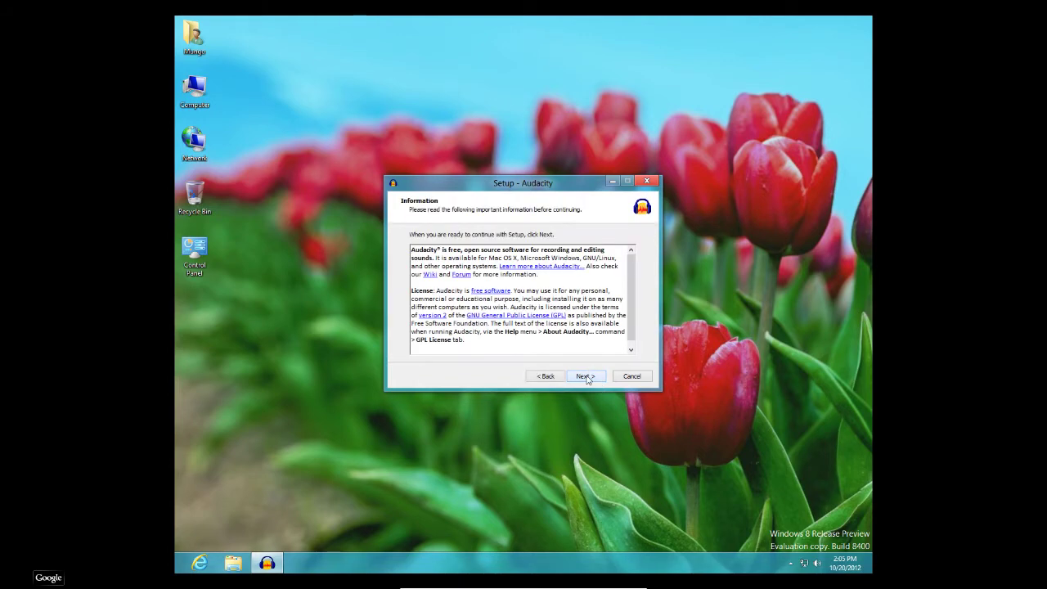
click(586, 376)
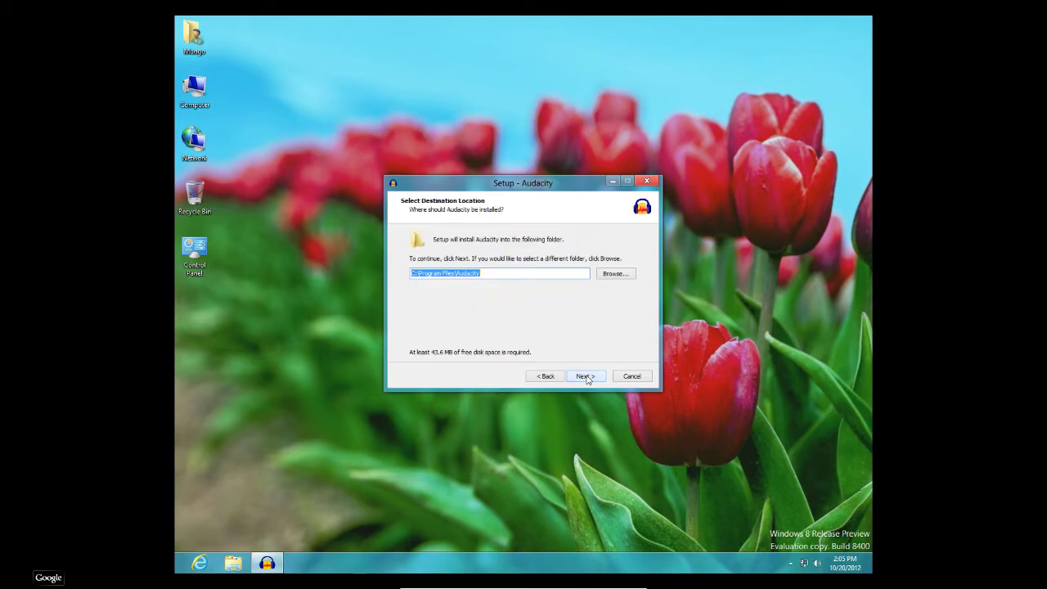
click(586, 376)
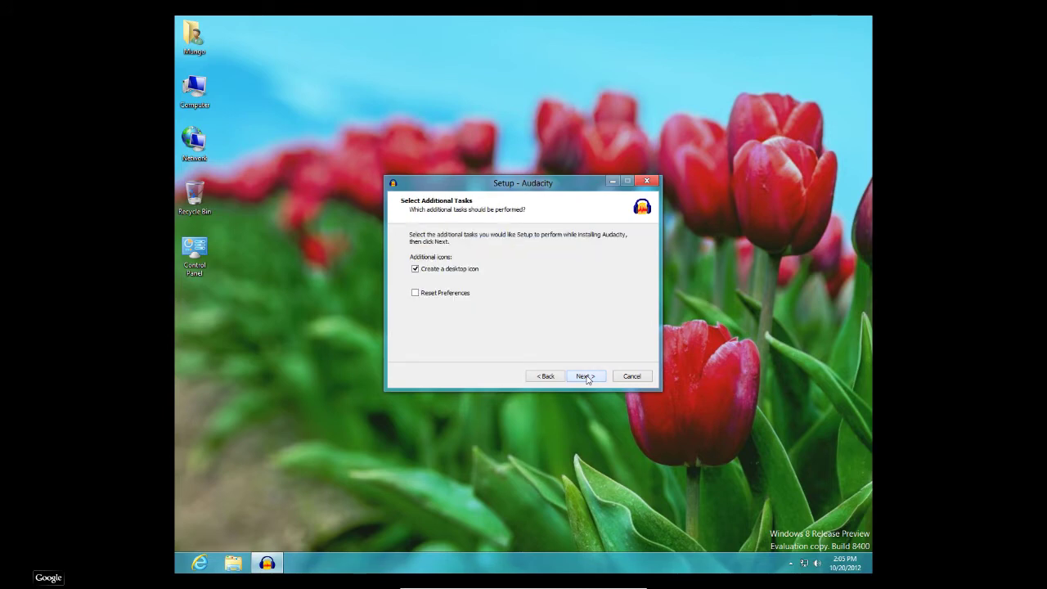
click(585, 377)
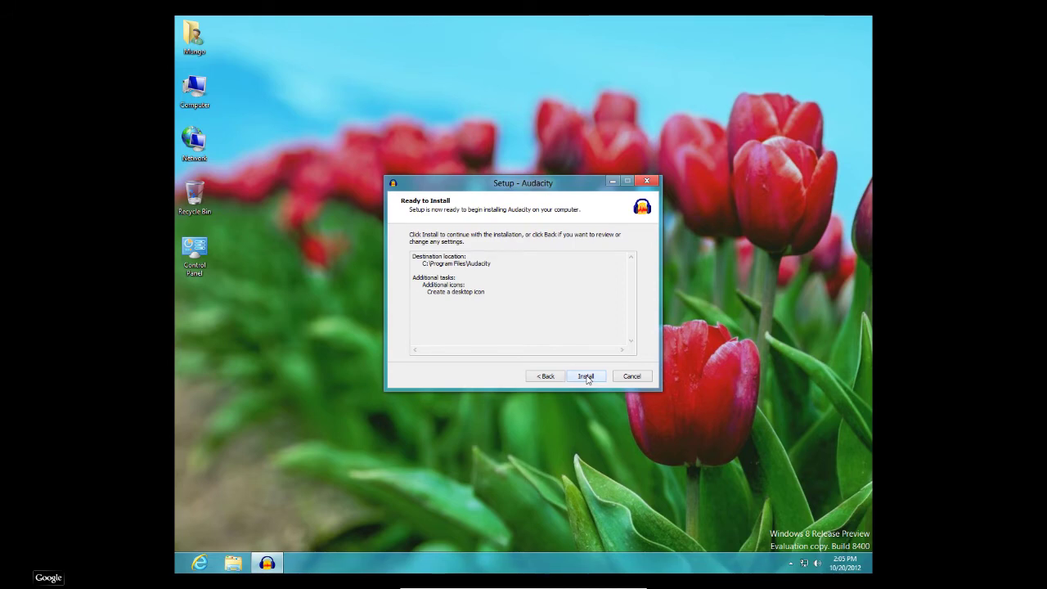
click(586, 376)
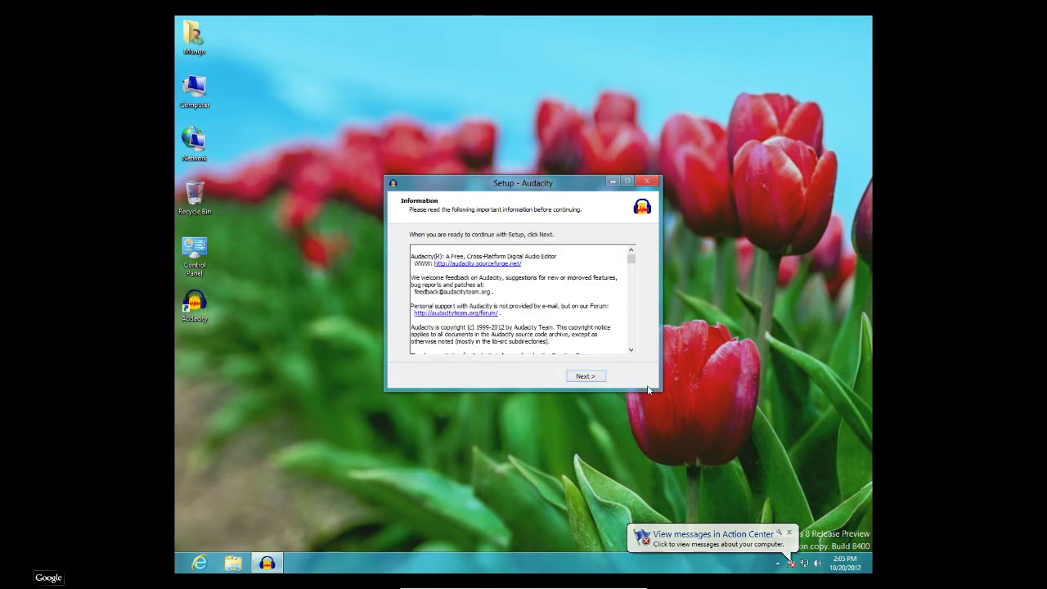
Finish the setup wizard with Launch Audacity enabled, then dismiss the welcome message and close Audacity.
click(585, 376)
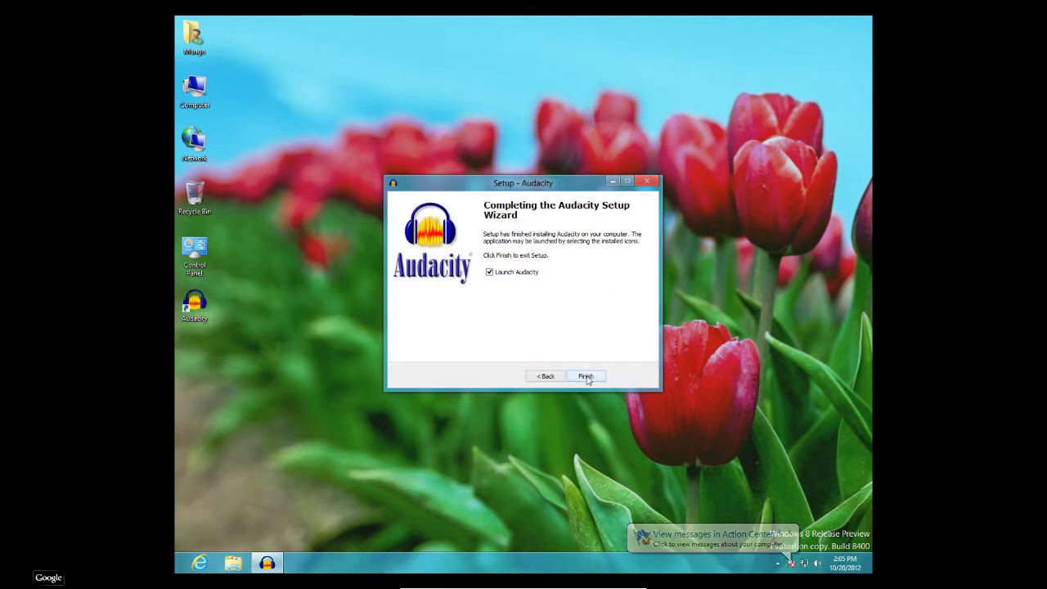
click(585, 377)
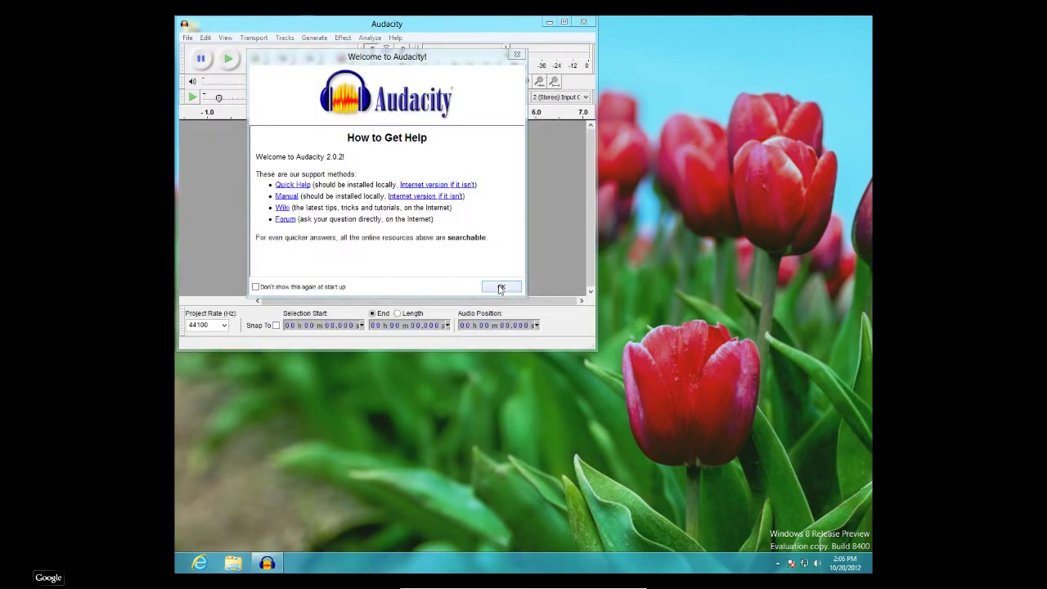
click(500, 288)
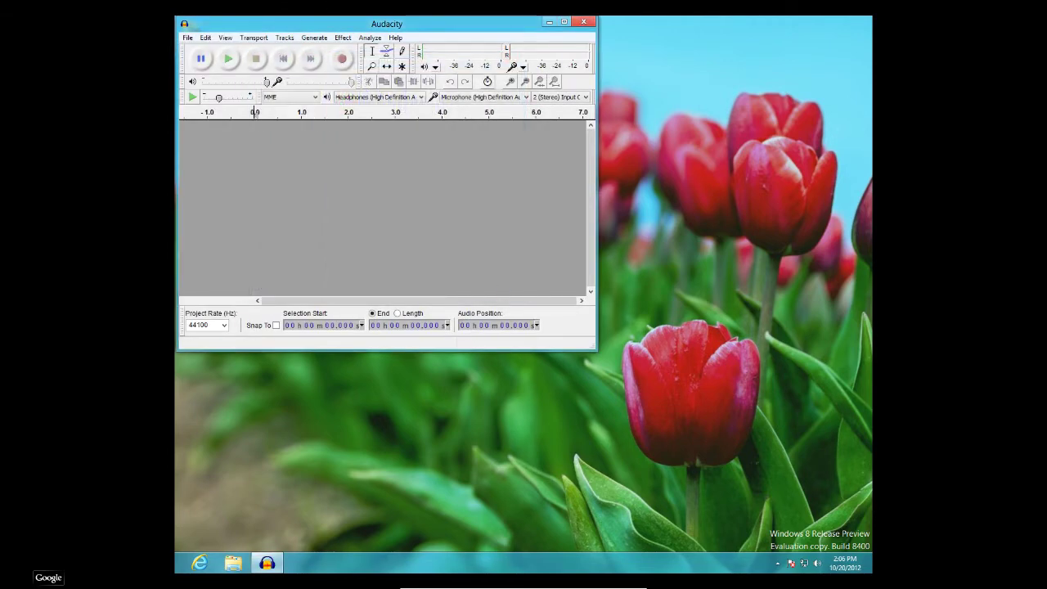
click(584, 22)
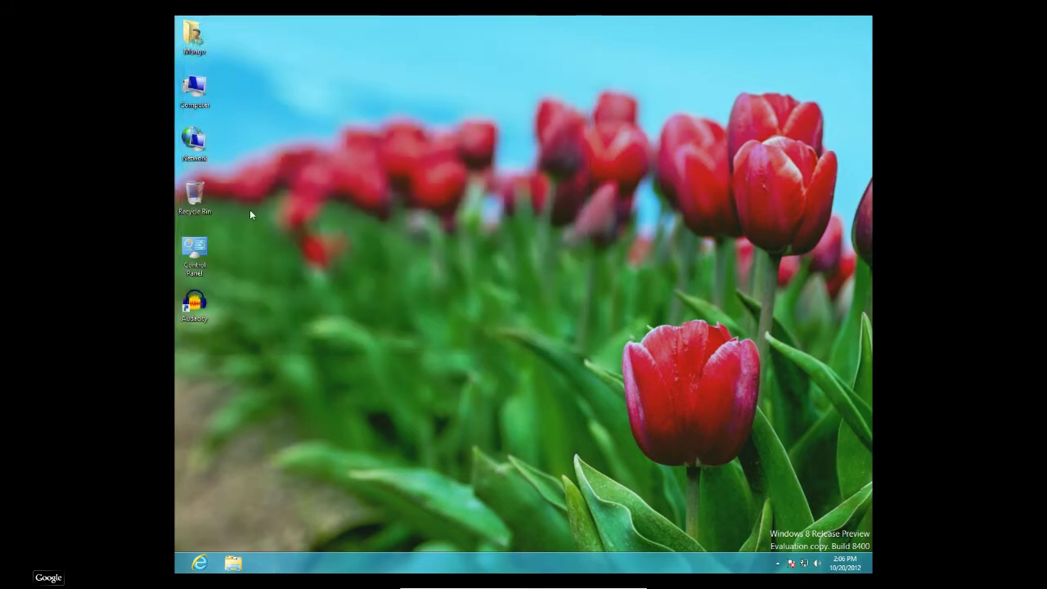
Launch Audacity from its desktop shortcut, dismiss the welcome message and close the program again.
click(193, 307)
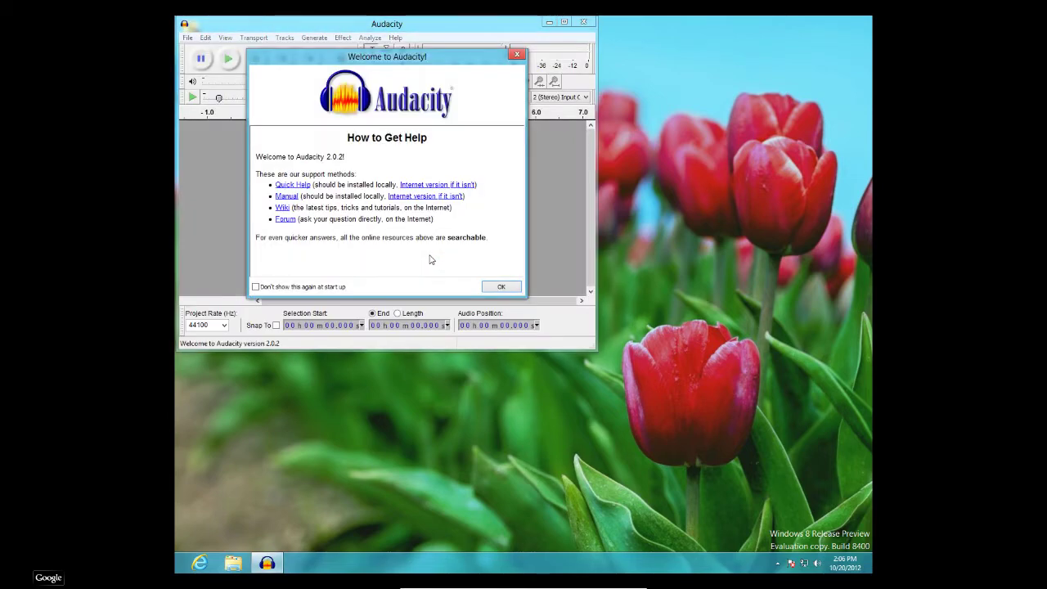
click(501, 286)
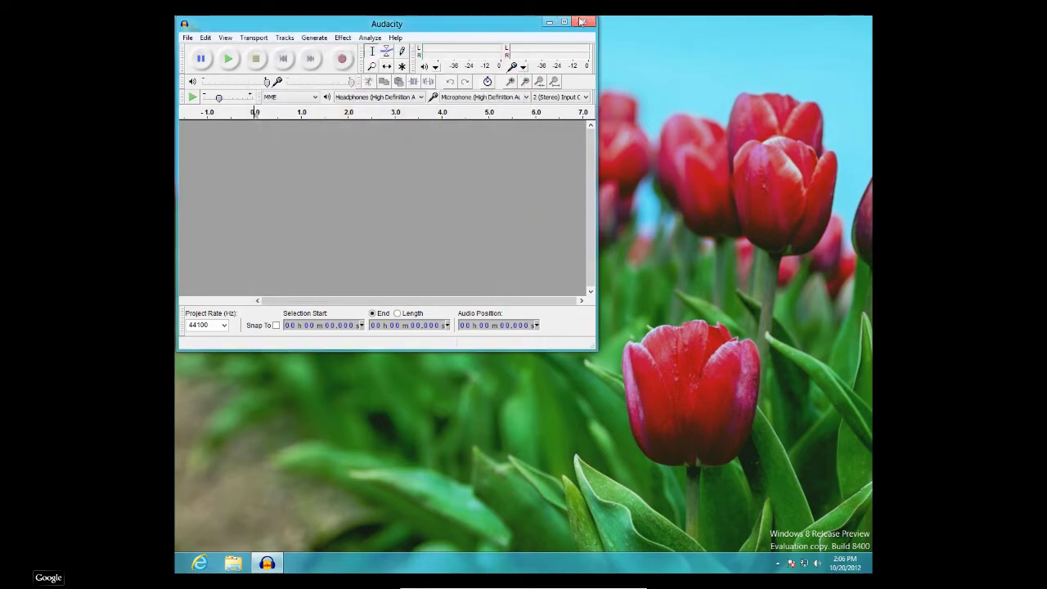
click(583, 20)
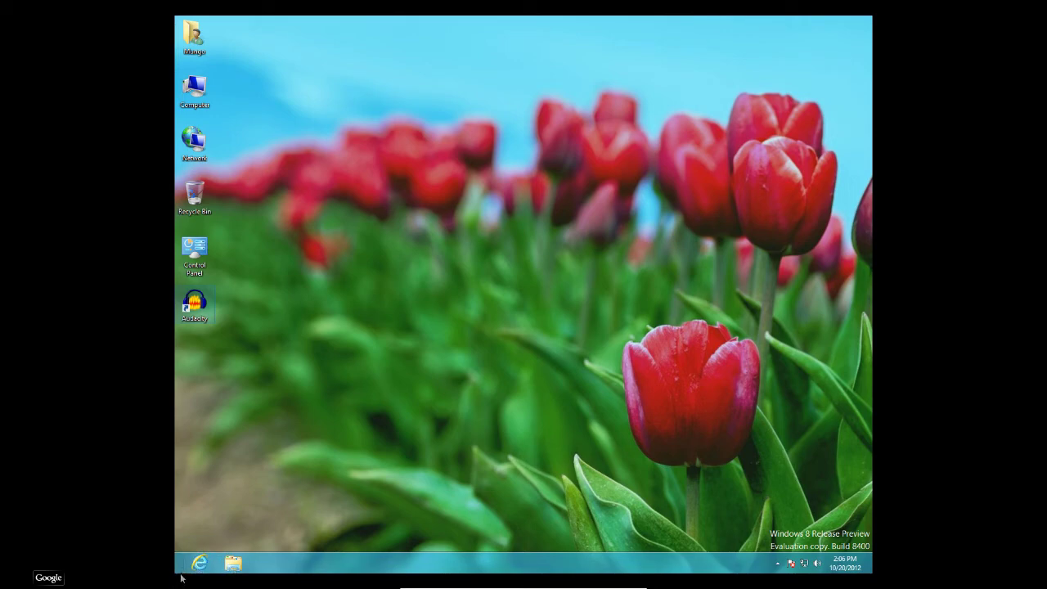
Launch Audacity from the Windows Start screen and dismiss its welcome message.
mouse_move(174, 575)
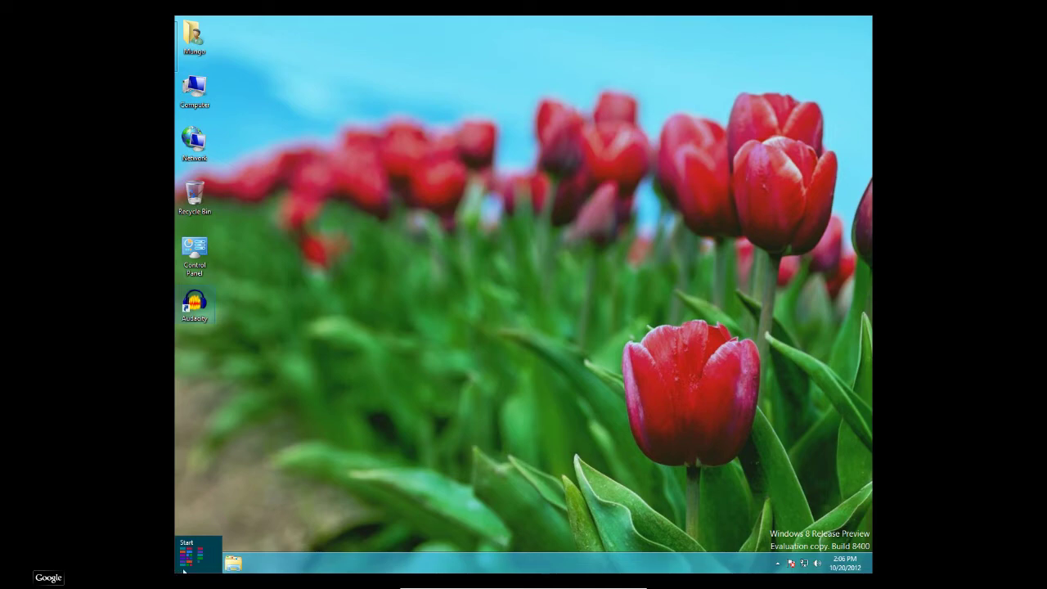
click(185, 571)
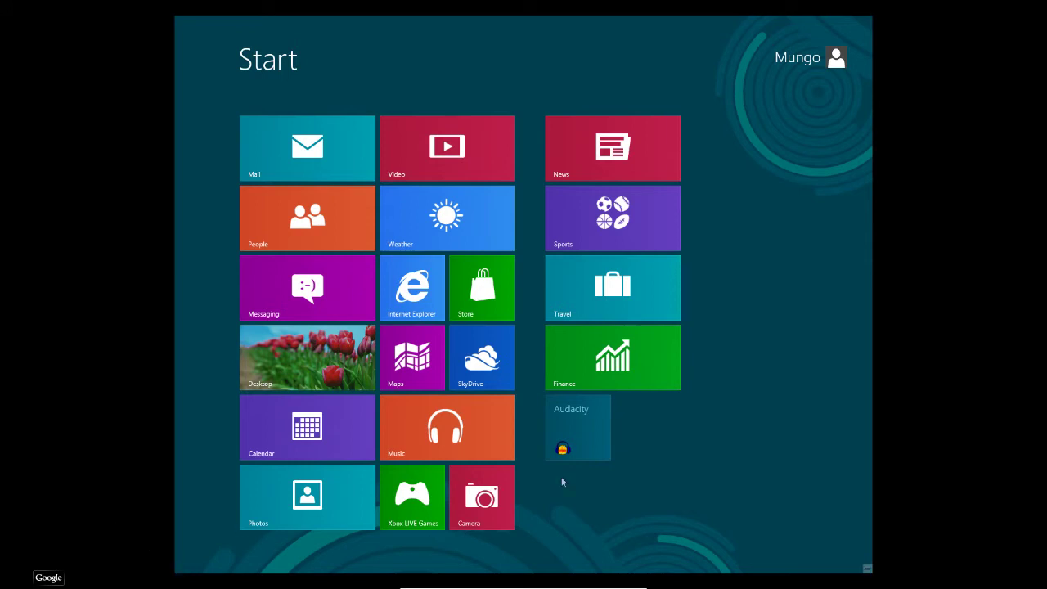
click(597, 433)
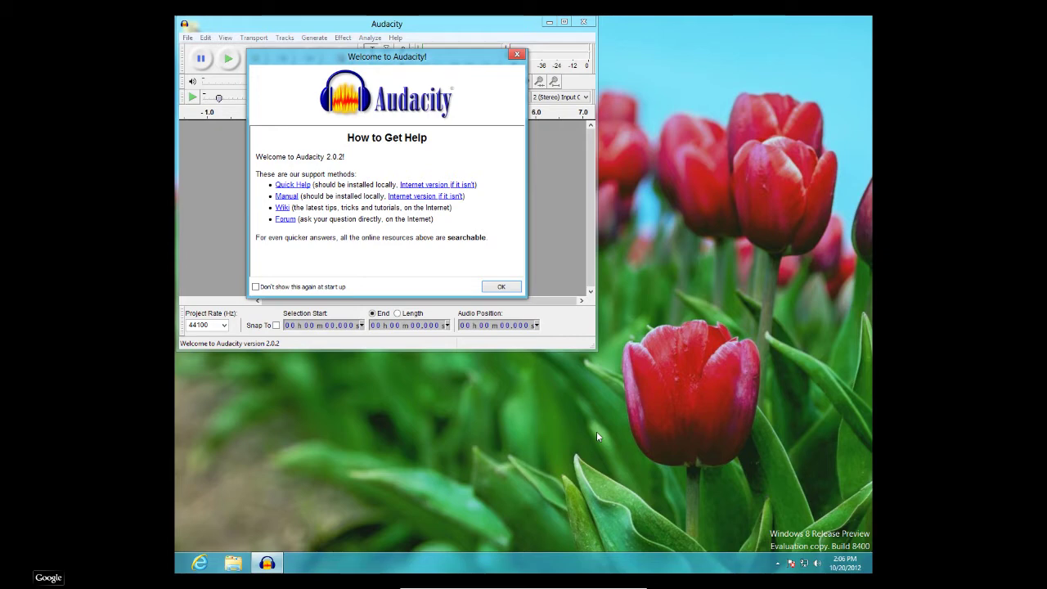
click(500, 287)
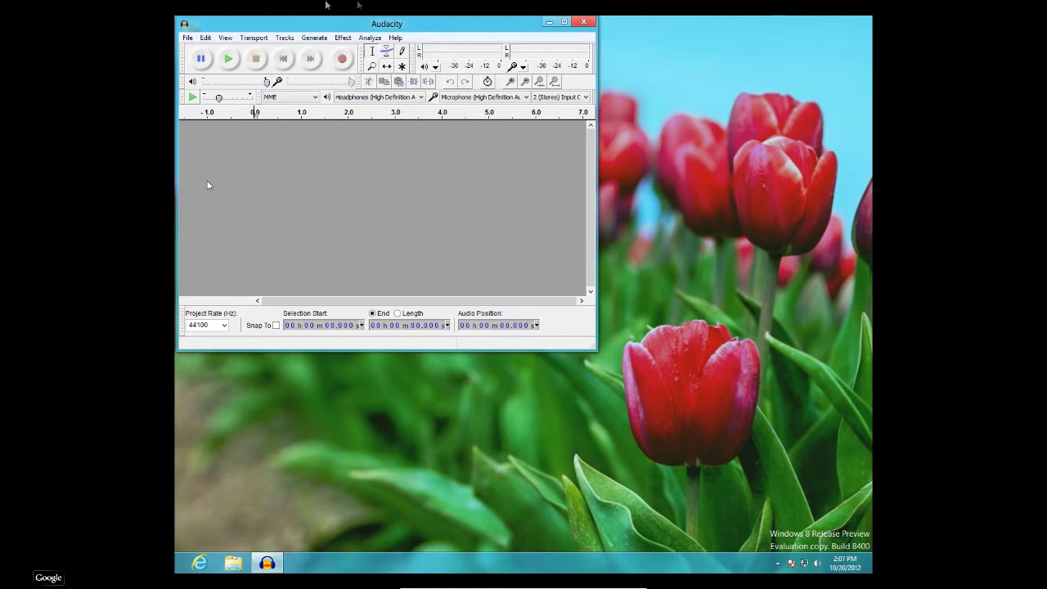
Close Audacity and switch between the Windows Start screen and the desktop, finishing on the desktop.
click(584, 22)
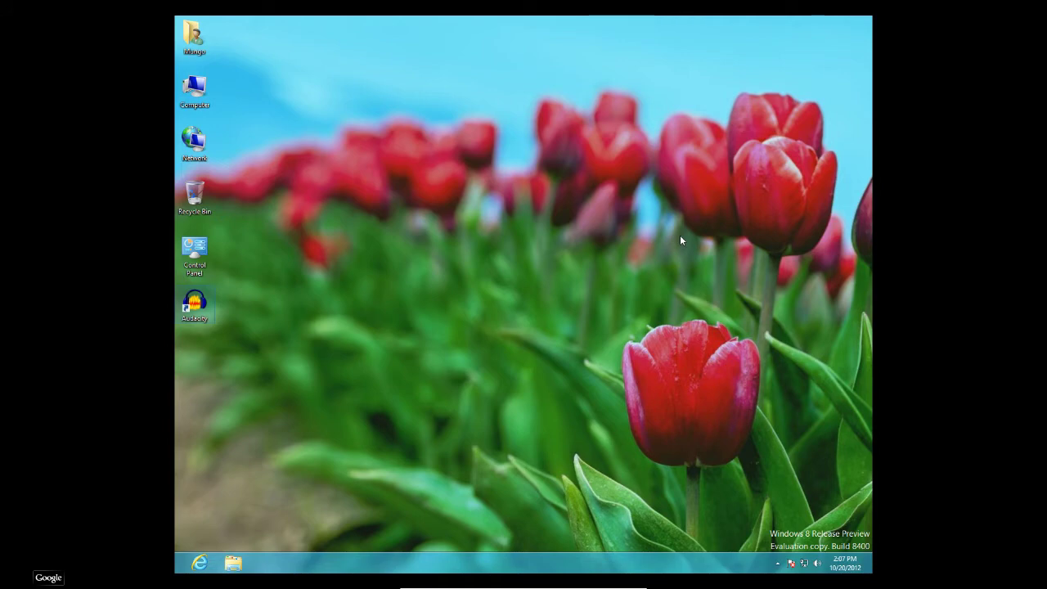
key(super)
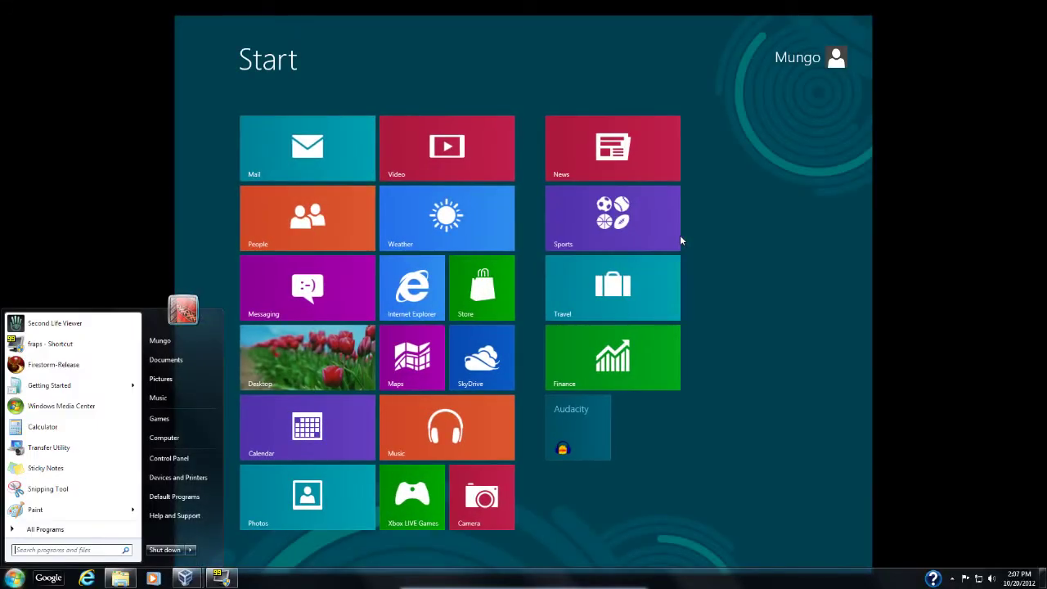
click(112, 280)
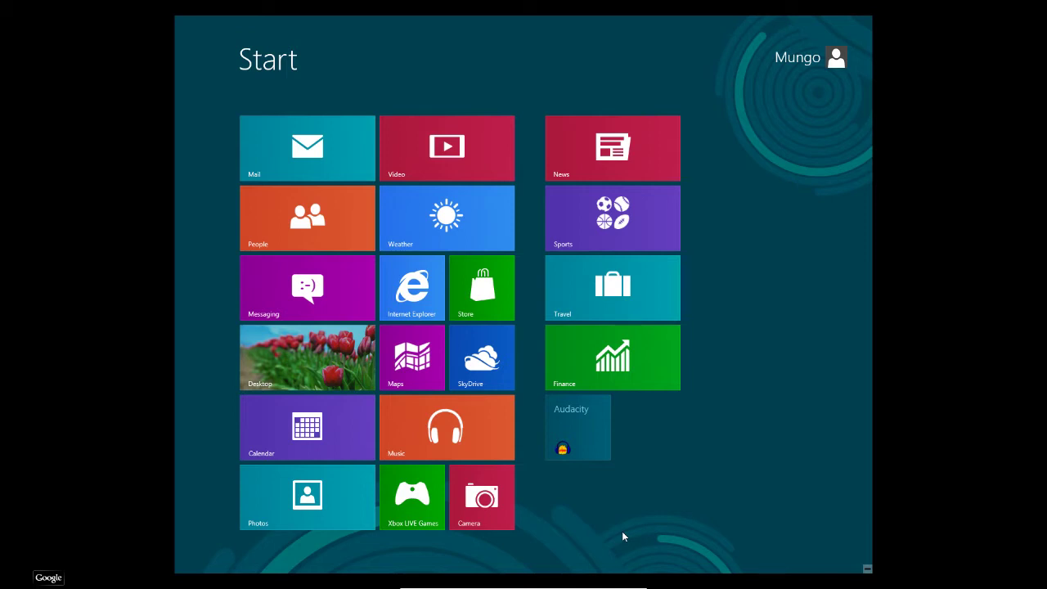
click(319, 353)
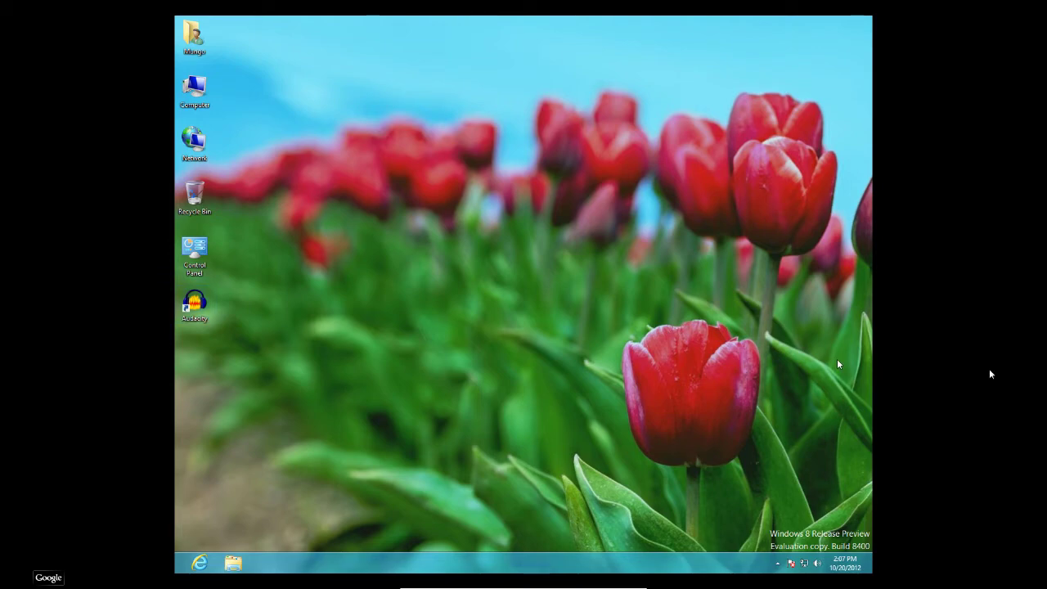
key(super)
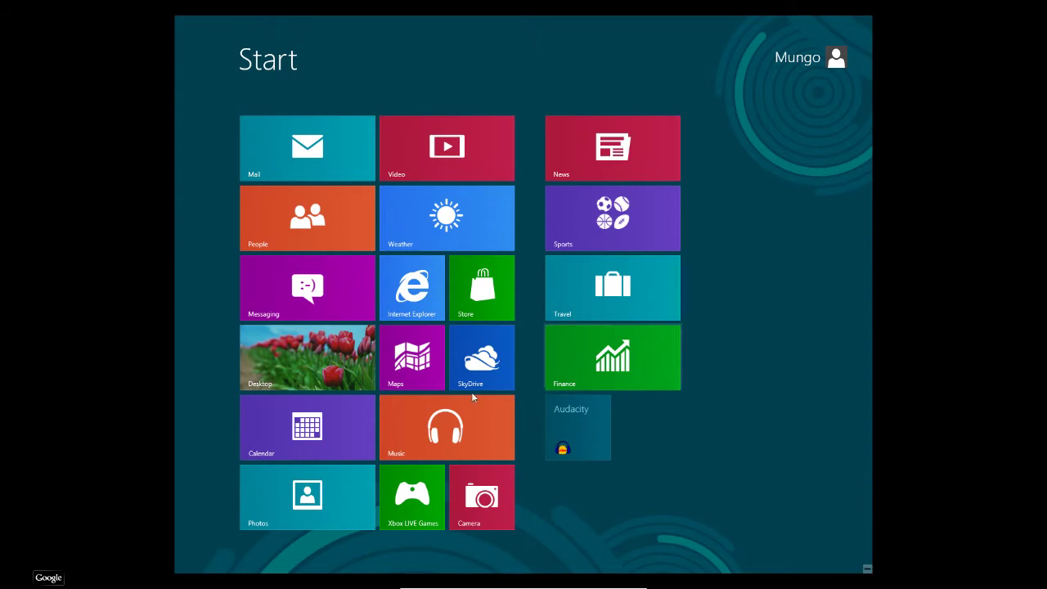
click(323, 375)
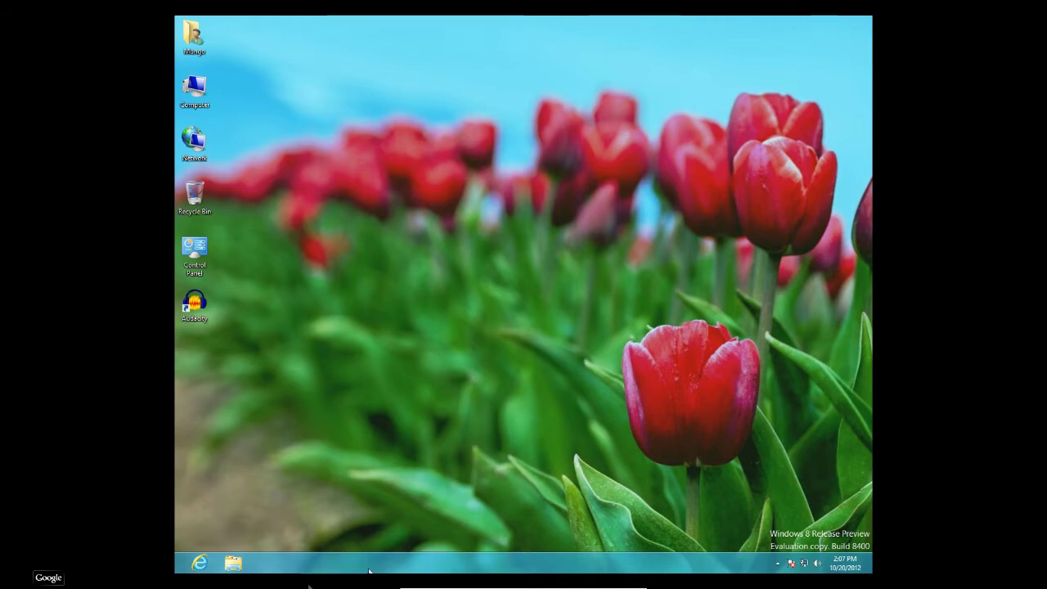
Open and maximize Internet Explorer on the desktop, then view the Start screen version of Internet Explorer and return to the desktop.
click(198, 563)
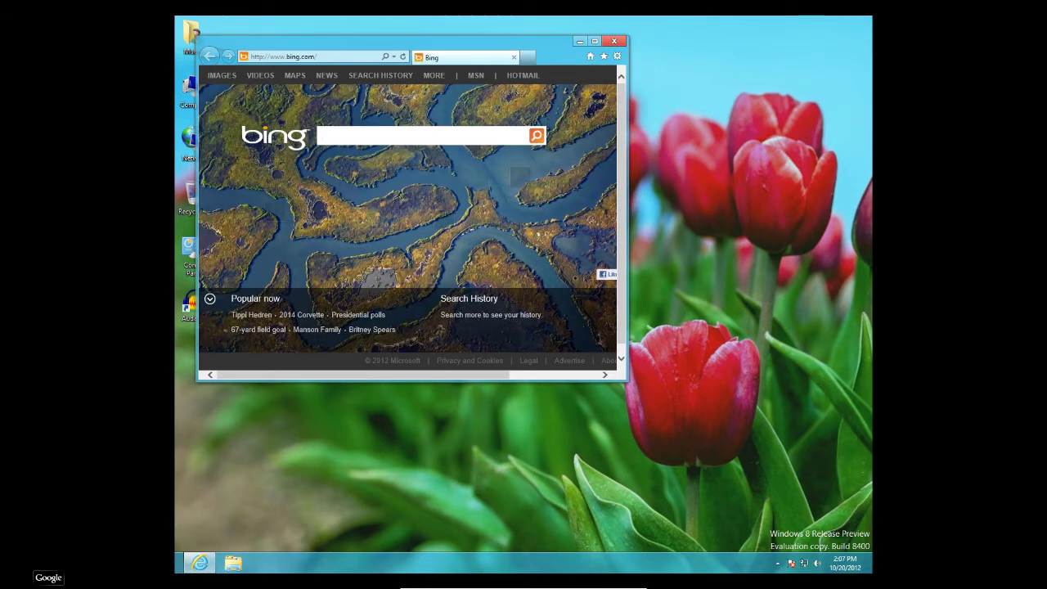
click(595, 42)
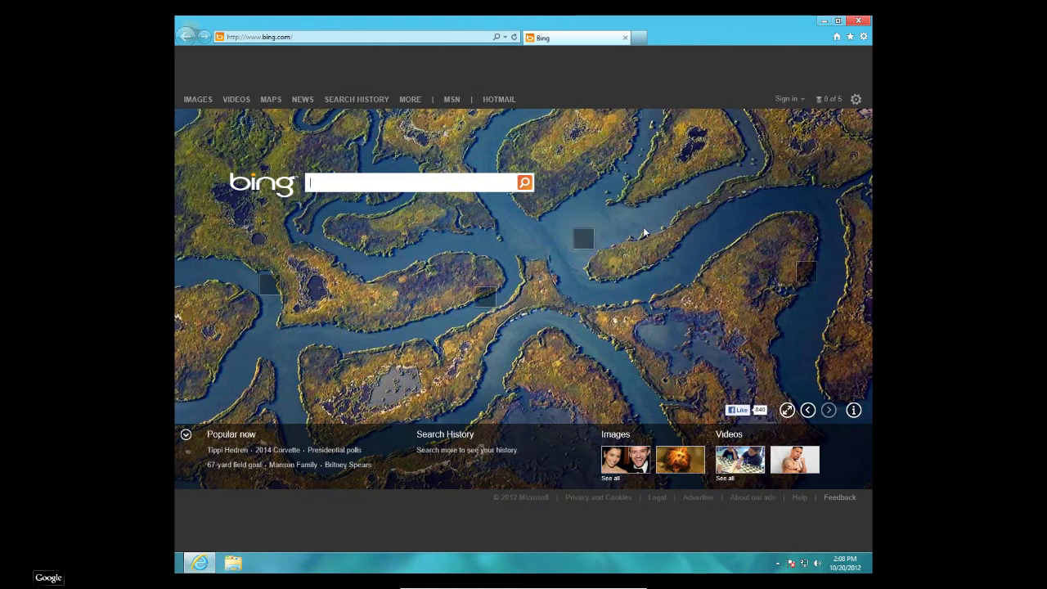
key(super)
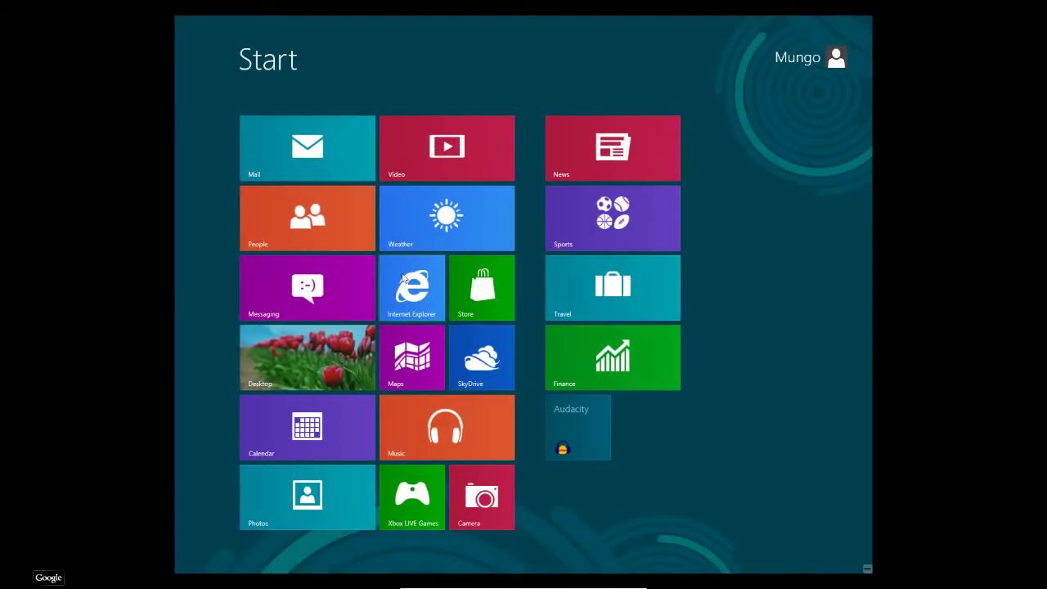
click(403, 279)
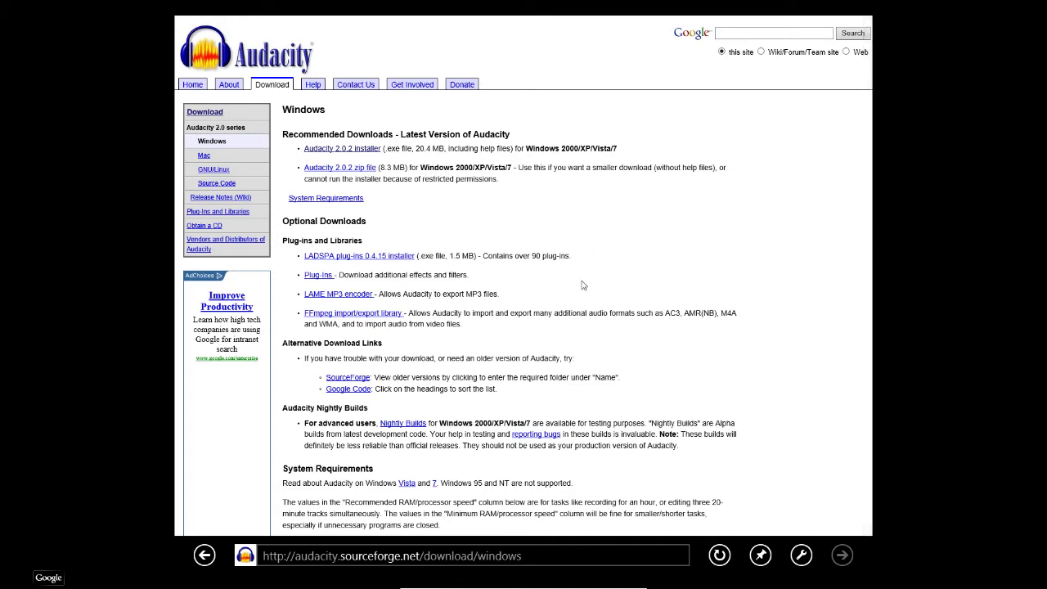
key(super)
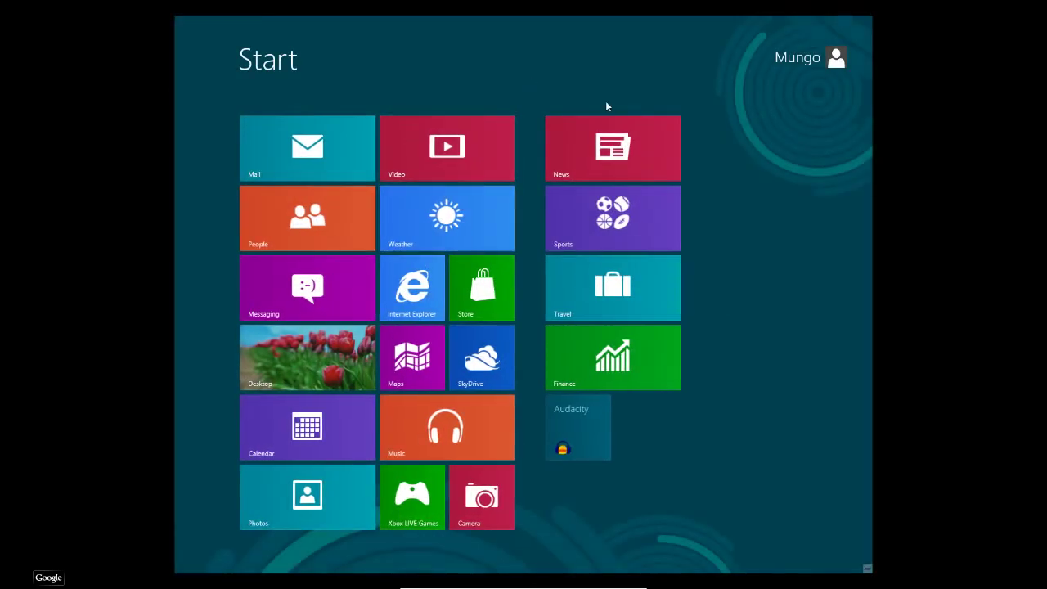
click(344, 362)
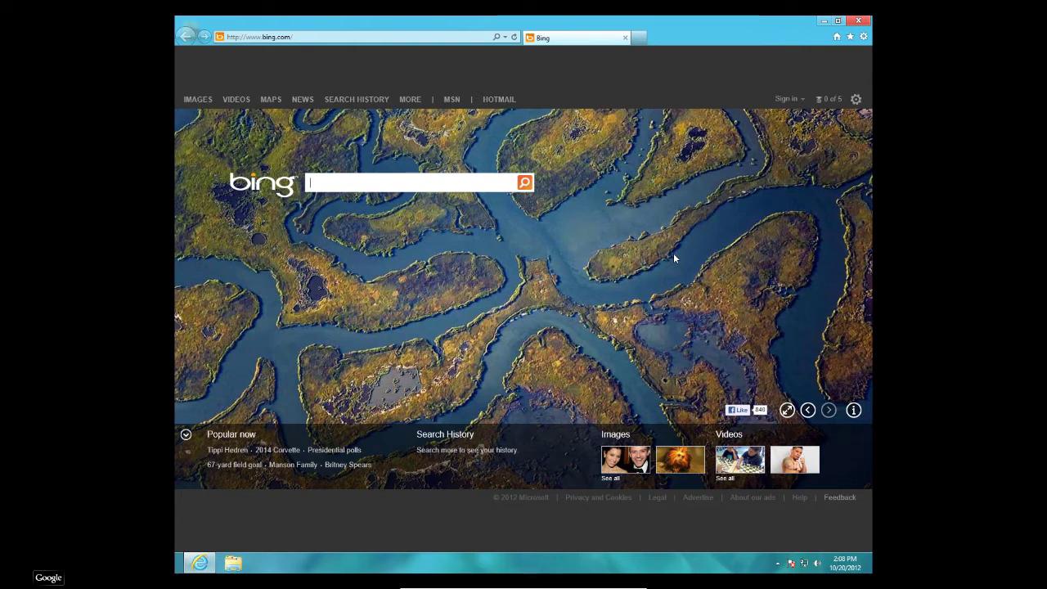
Open Task Manager, select the desktop Internet Explorer entry and expand the window to its detailed view.
mouse_move(579, 584)
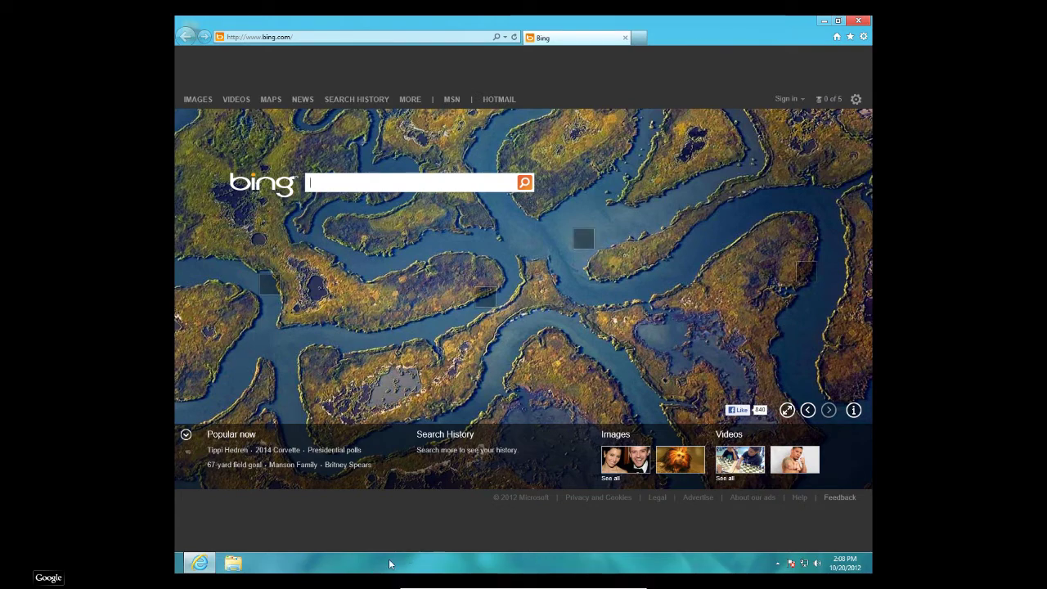
right_click(355, 569)
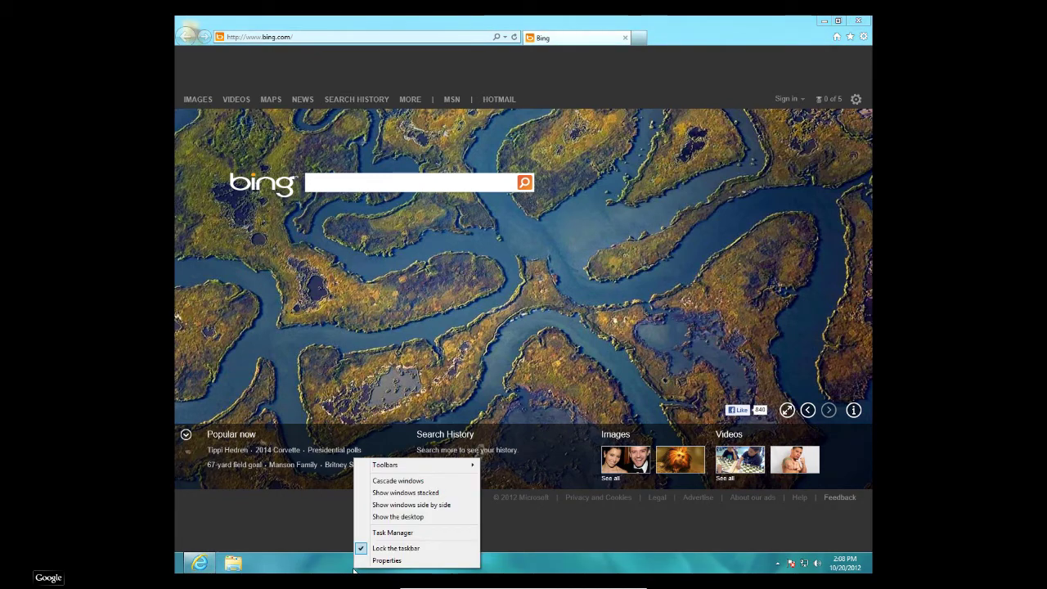
click(398, 531)
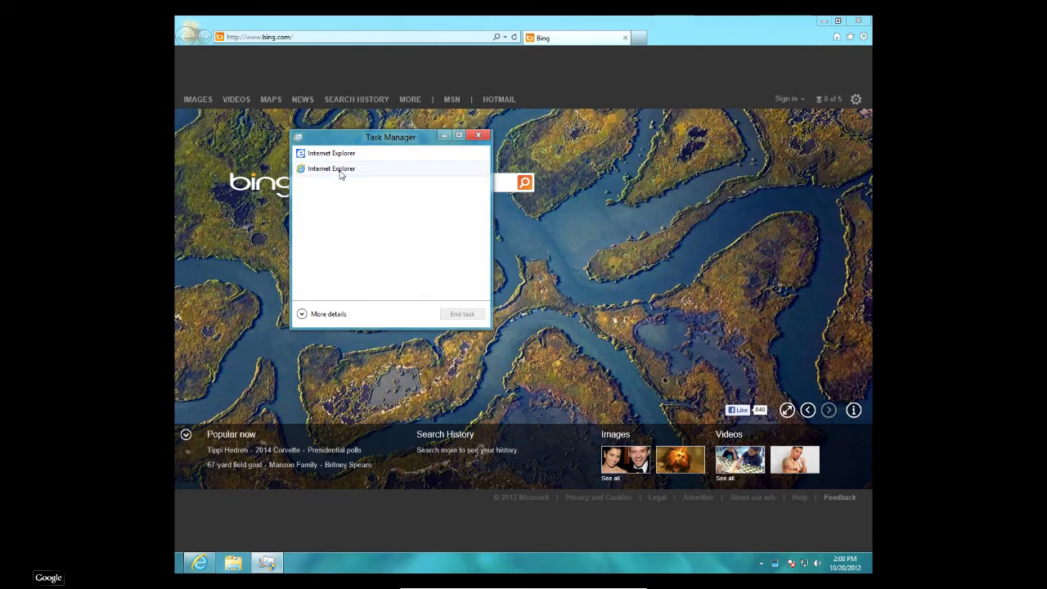
click(341, 173)
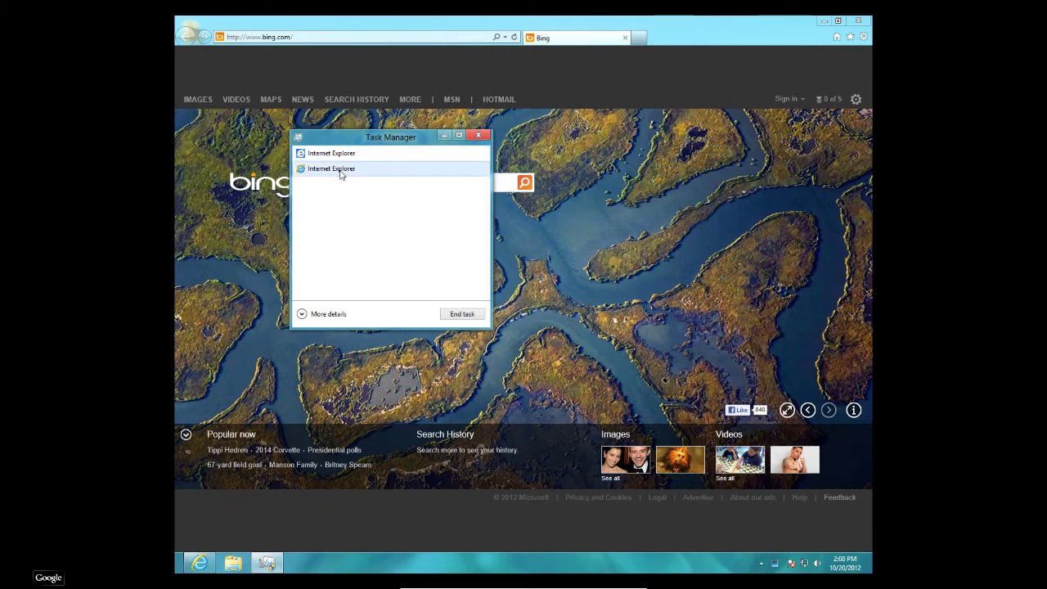
click(302, 315)
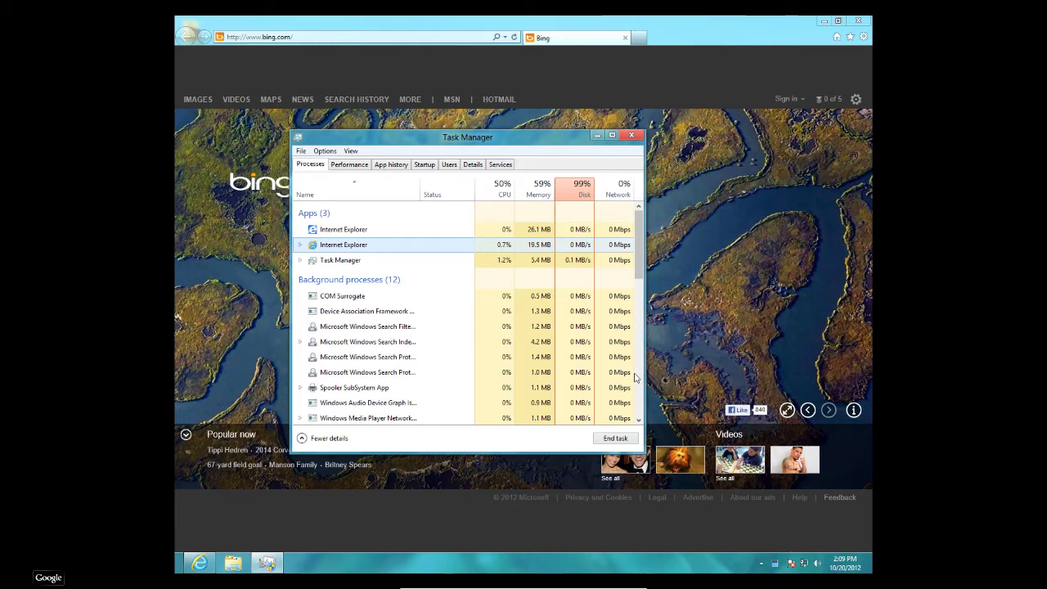
Examine the apps, background processes and Windows processes listed in Task Manager.
scroll(577, 371, down, 1)
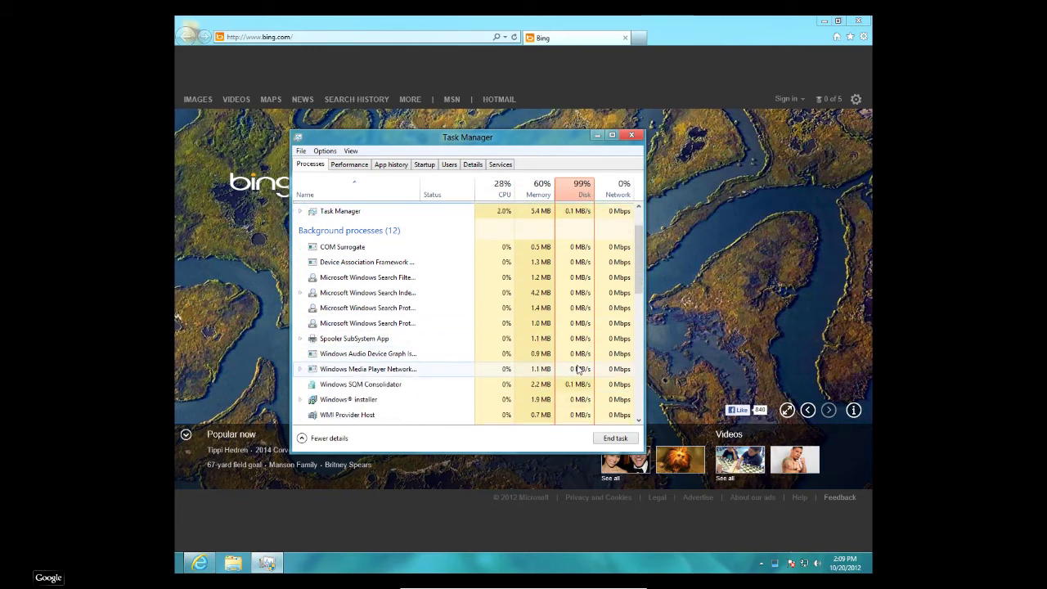
scroll(577, 370, down, 2)
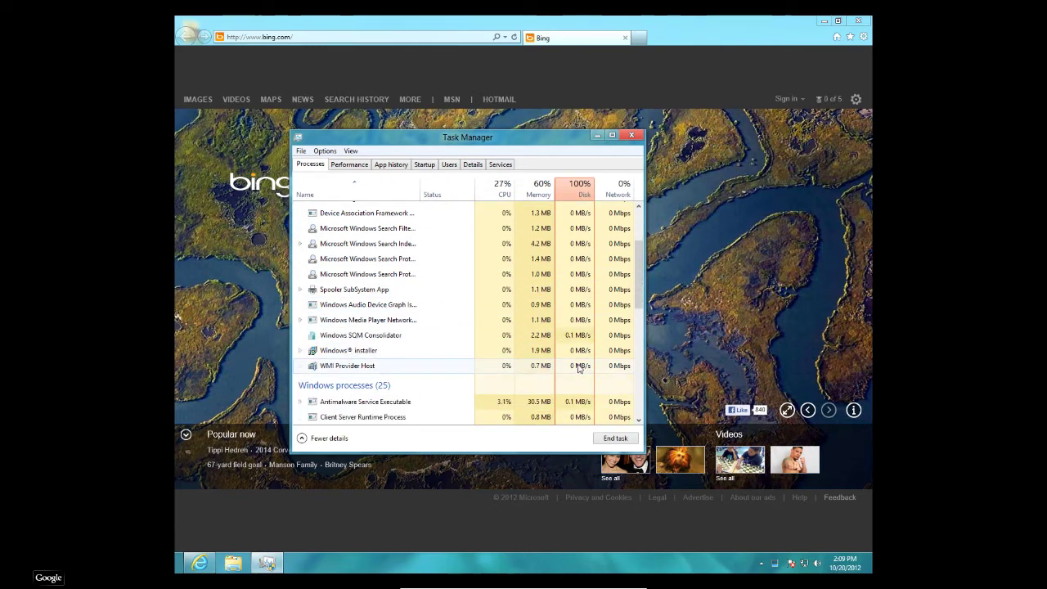
scroll(579, 368, down, 1)
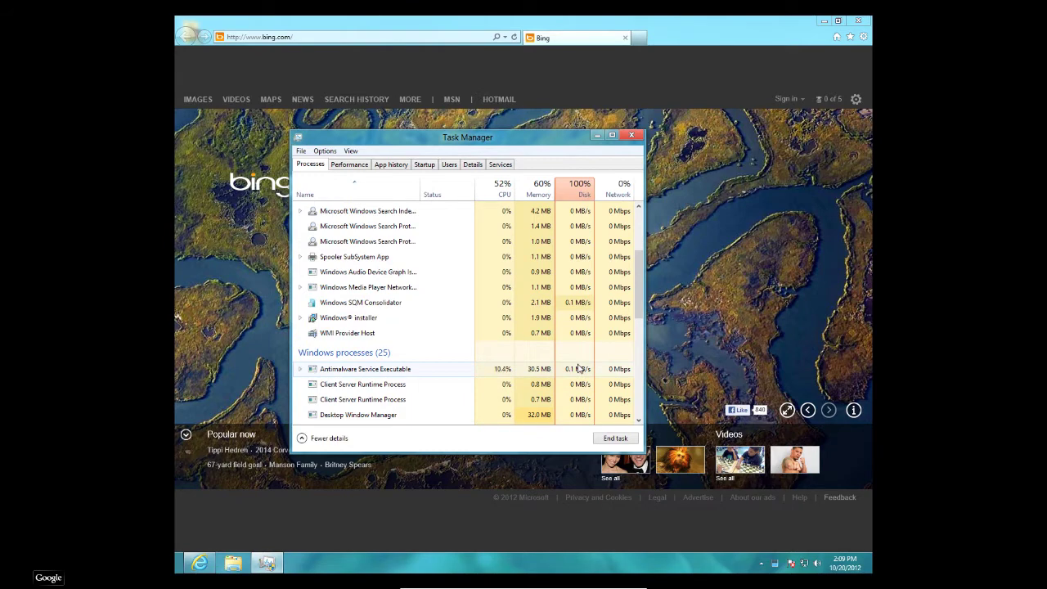
scroll(579, 369, down, 2)
scroll(579, 369, down, 2)
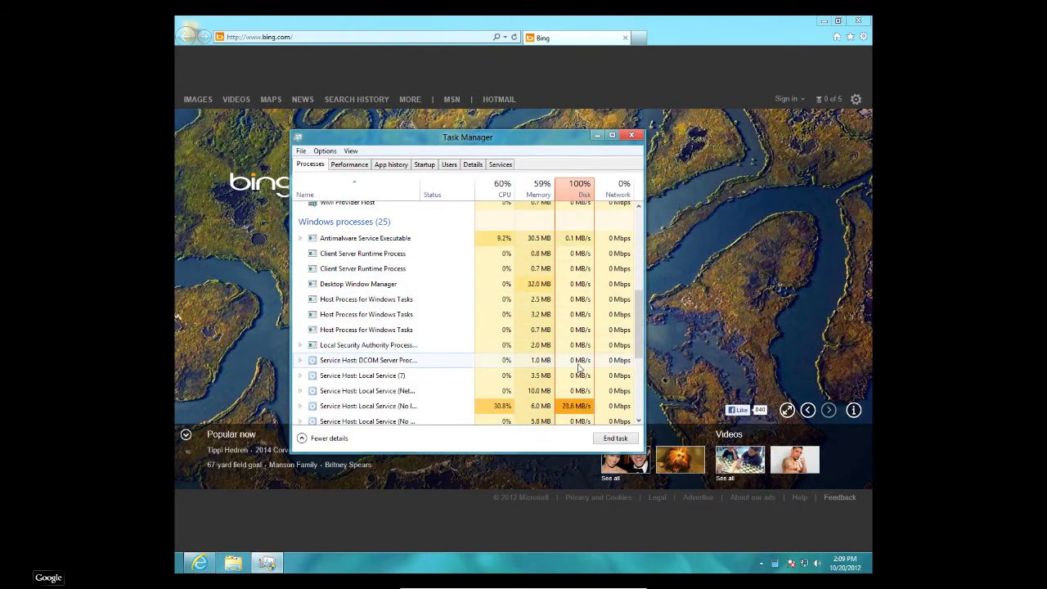
scroll(578, 369, down, 5)
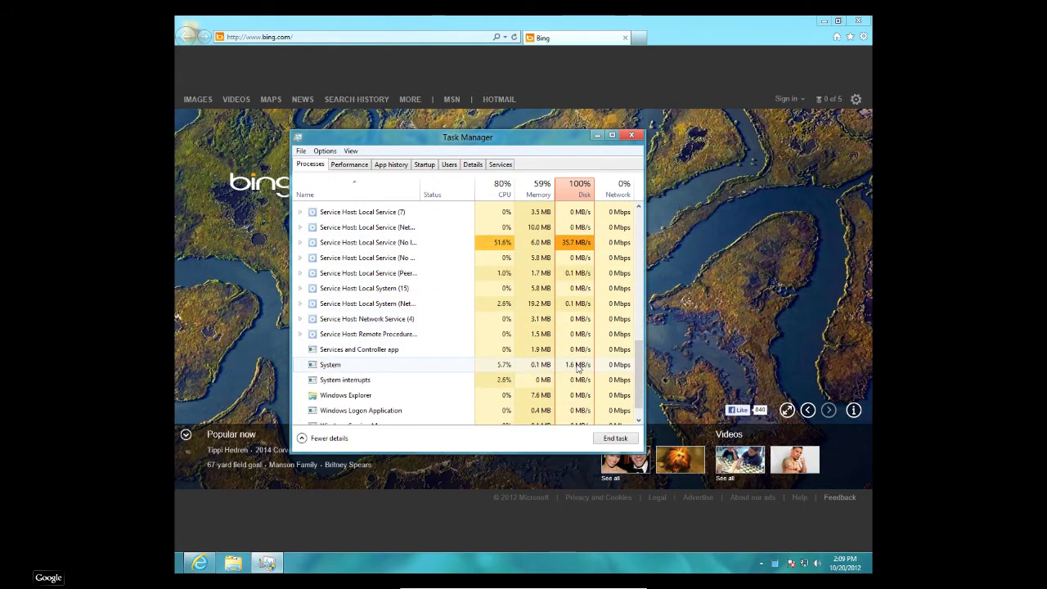
scroll(579, 369, down, 1)
scroll(578, 369, up, 7)
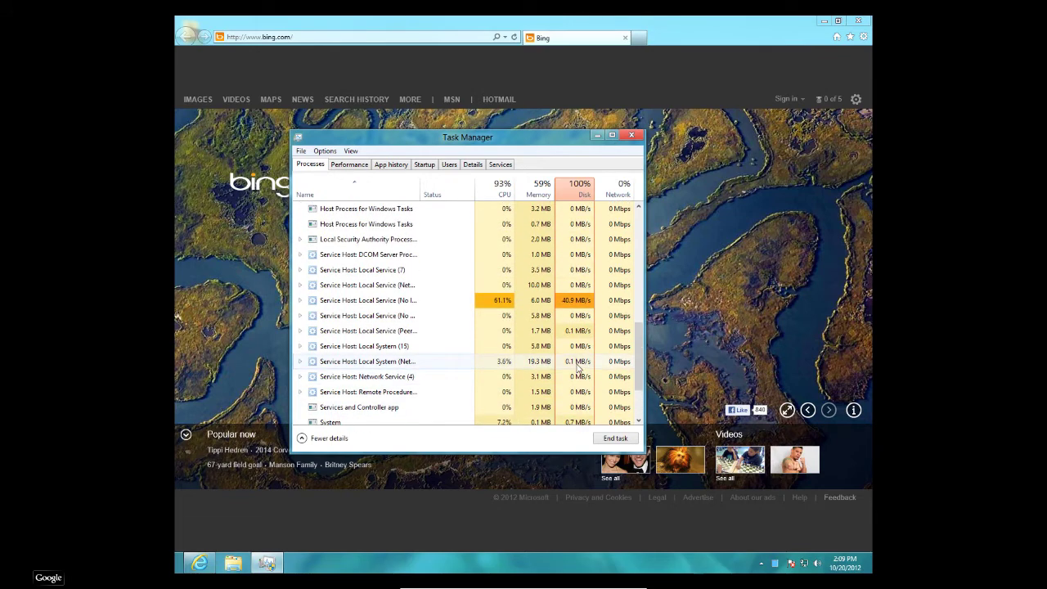
scroll(578, 369, up, 8)
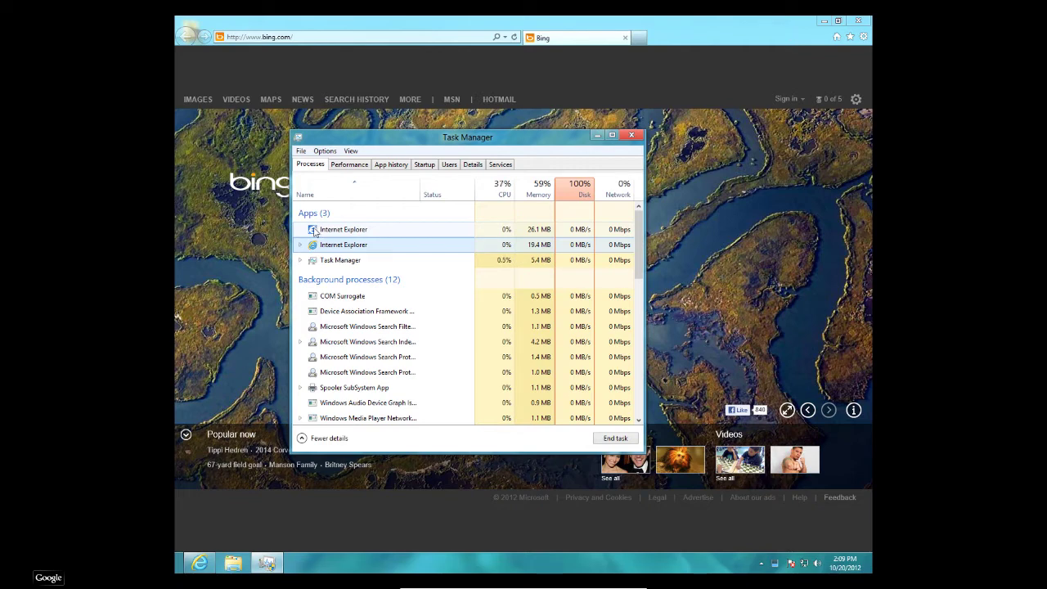
Select the Start screen version of Internet Explorer in the process list, then return to the desktop and minimize Task Manager.
click(314, 230)
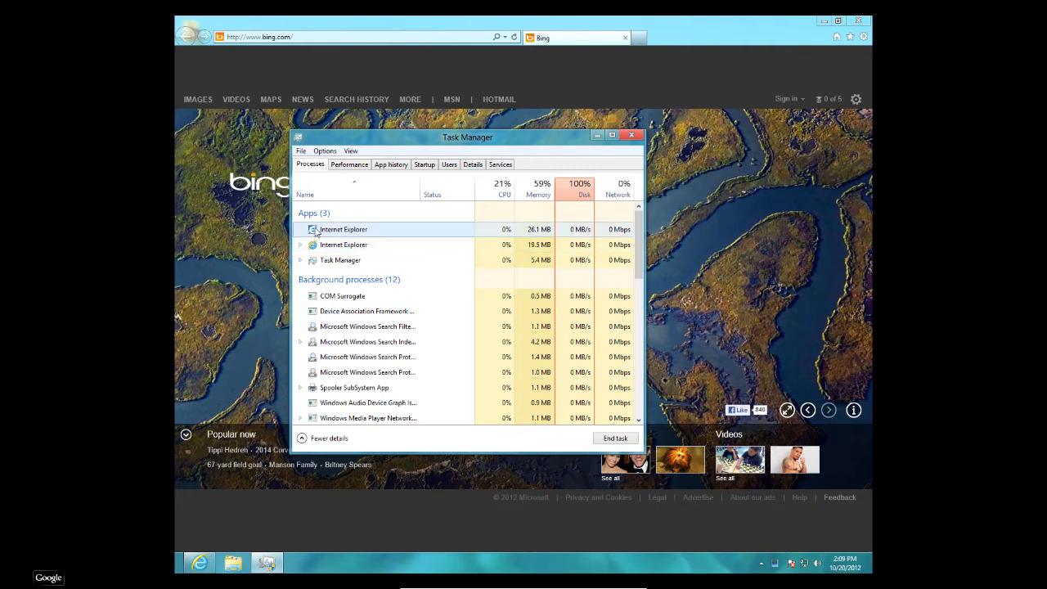
double_click(316, 231)
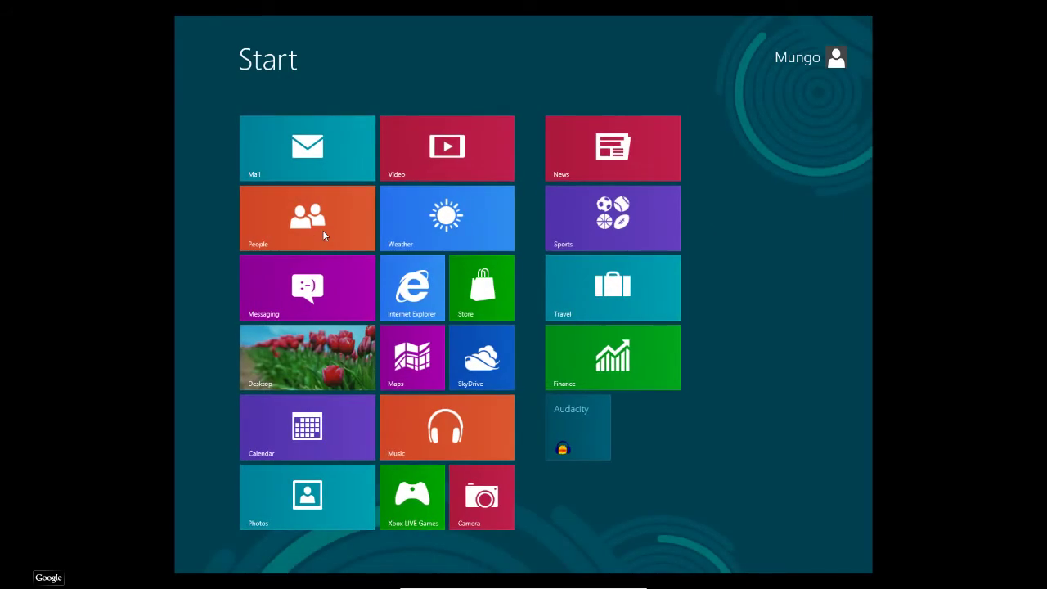
click(311, 375)
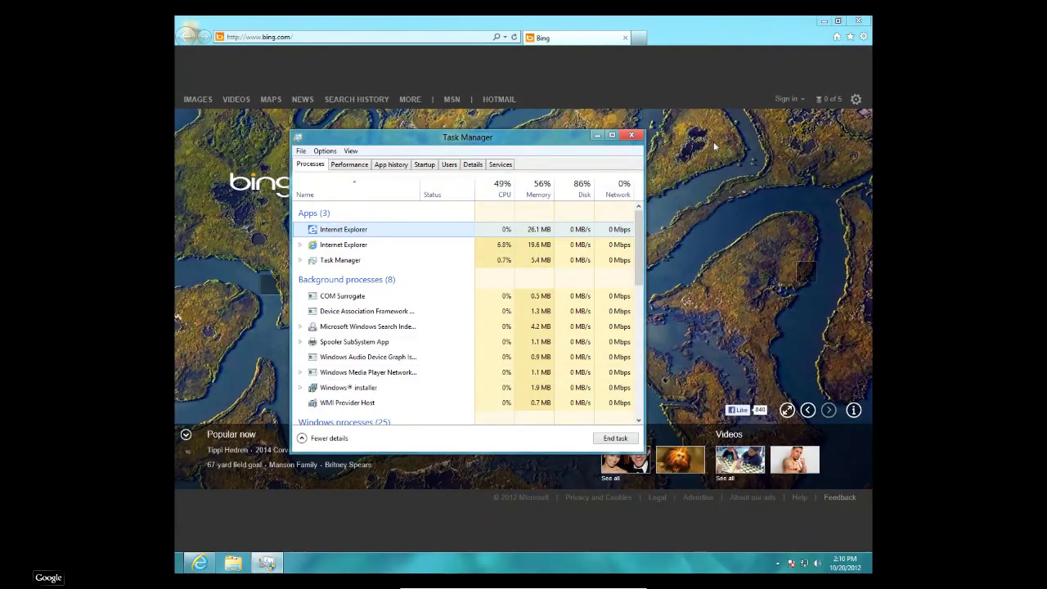
click(596, 136)
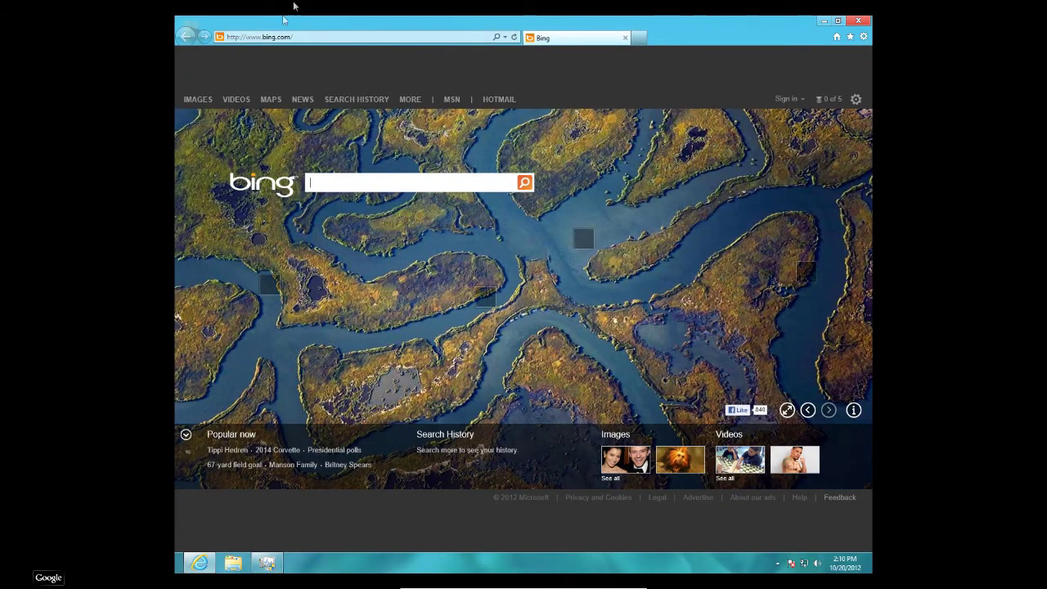
click(323, 37)
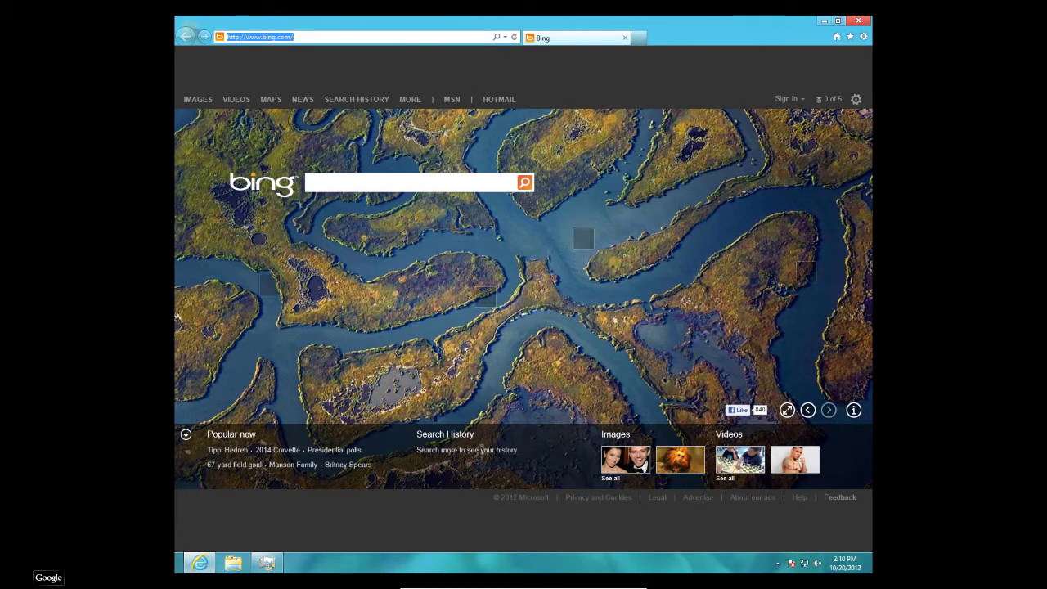
text(www.goog)
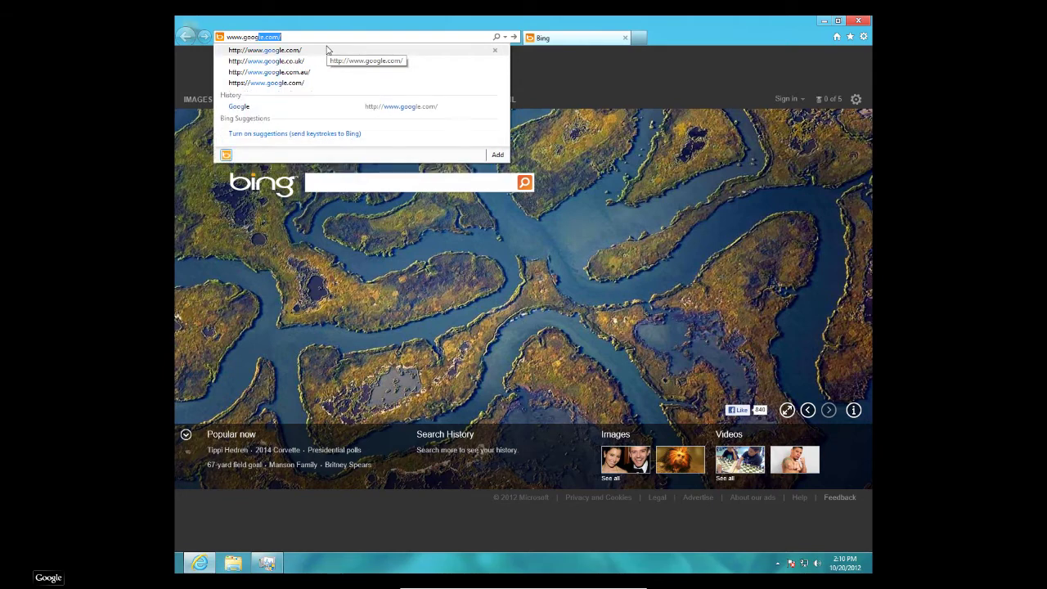
text(le.com)
key(Return)
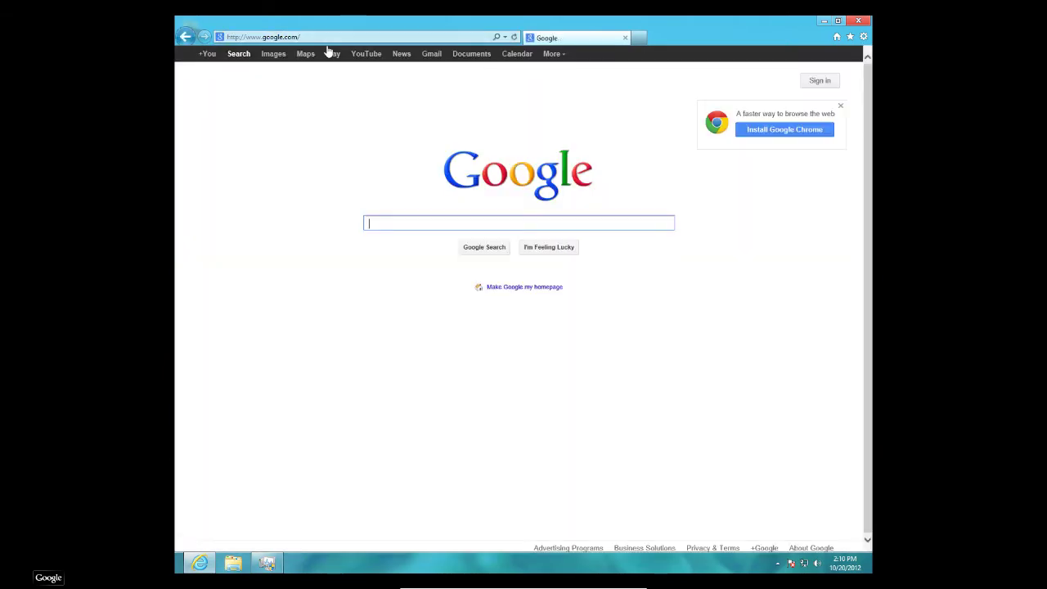
Search Google for "open office" and open the Download page of the official Apache OpenOffice site.
text(open of)
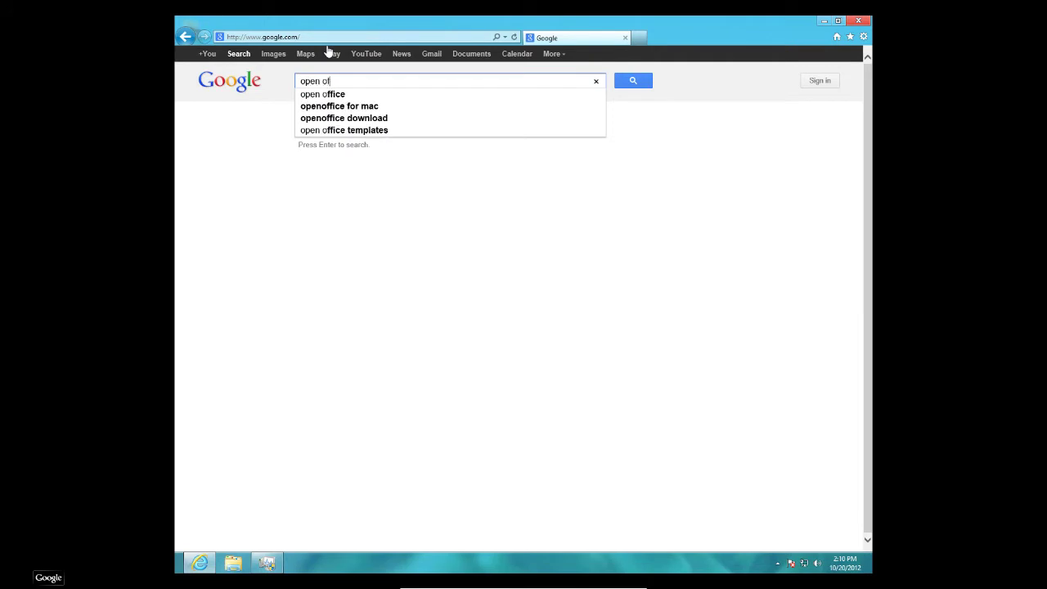
text(fice)
key(Return)
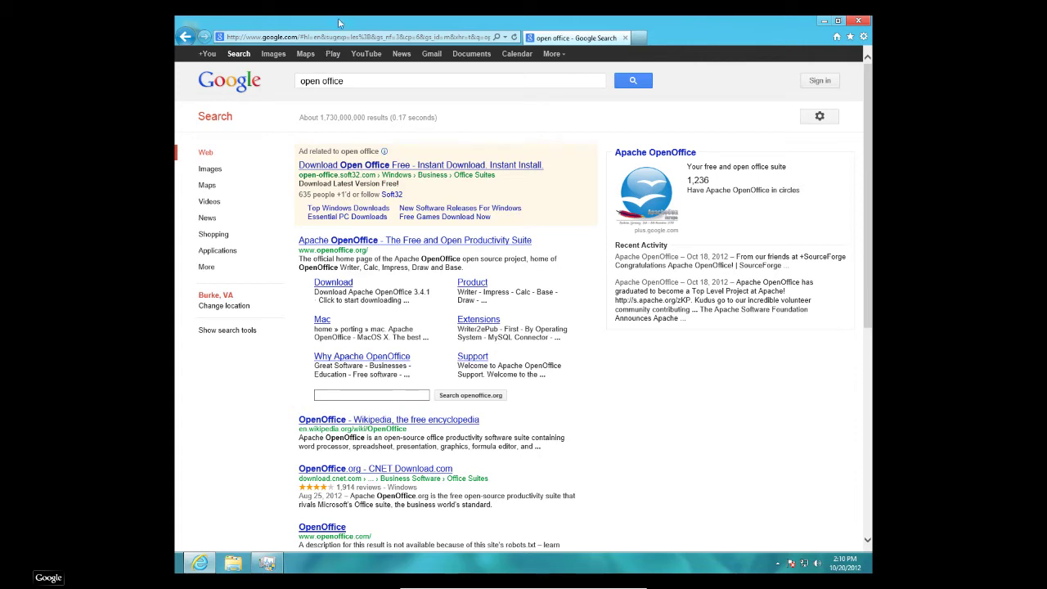
click(343, 286)
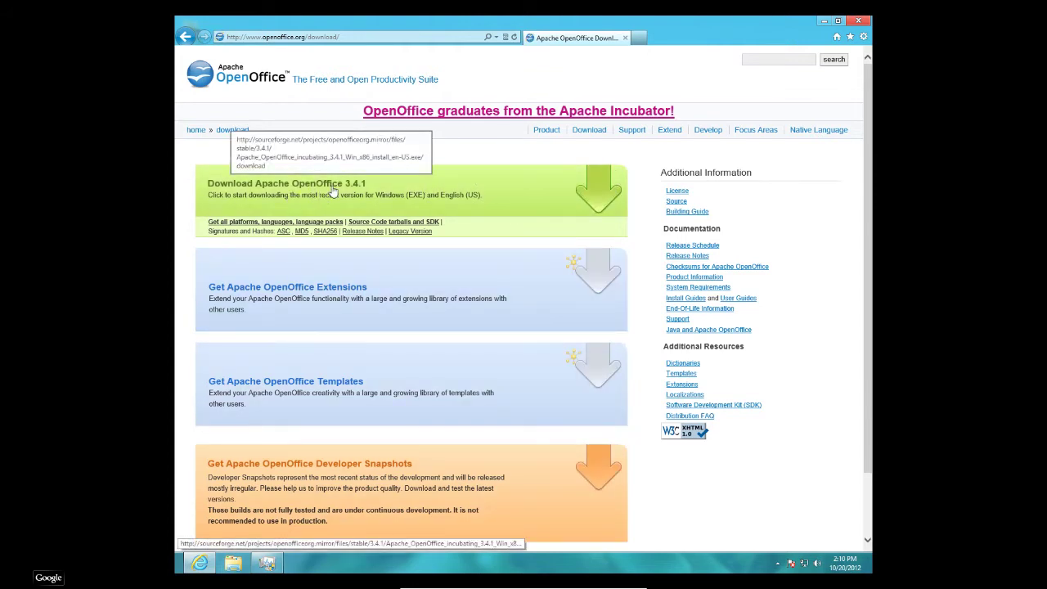
Download and save the Apache OpenOffice 3.4.1 Windows installer in English (US), then run it.
click(333, 191)
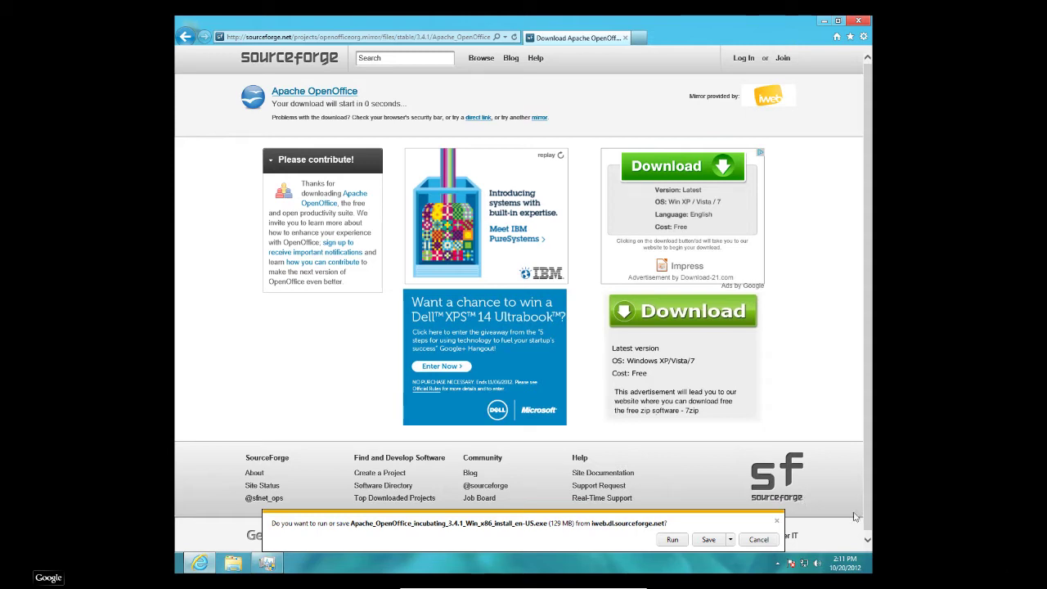
click(706, 541)
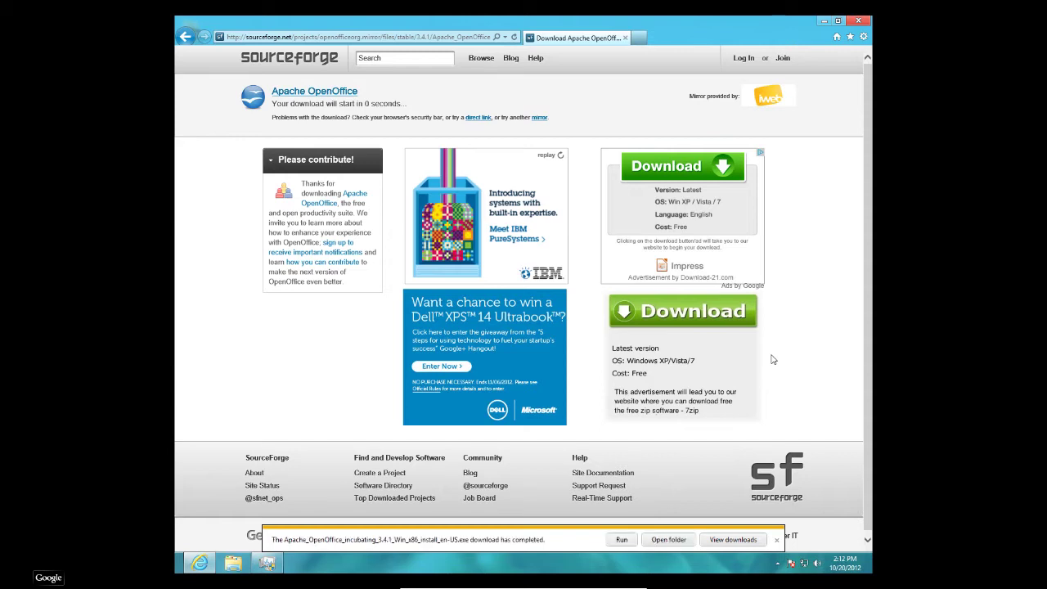
click(622, 540)
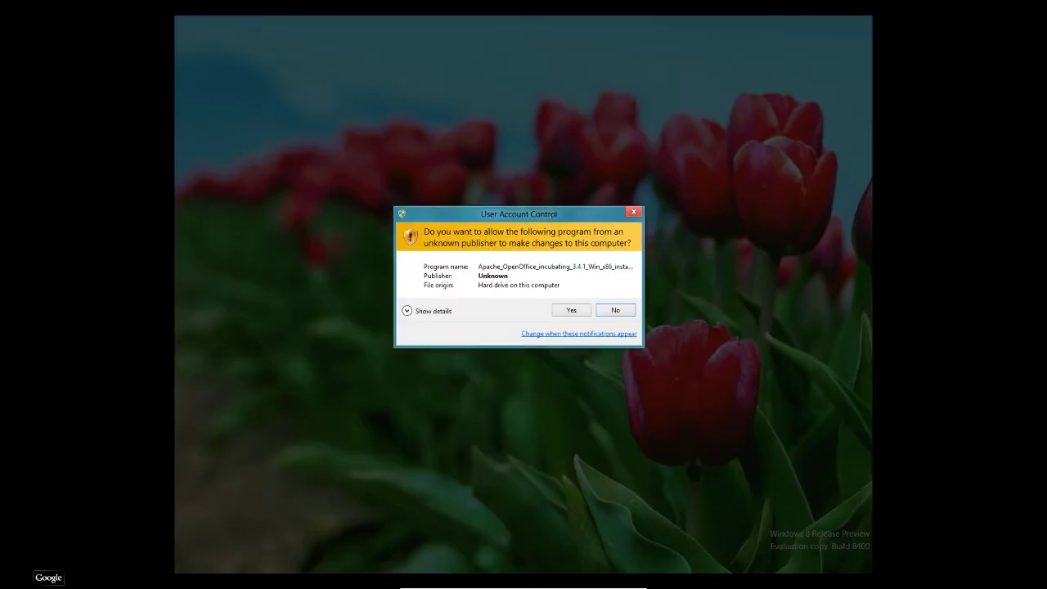
Allow the OpenOffice installer to make changes and unpack its installation files to the default desktop folder.
click(557, 314)
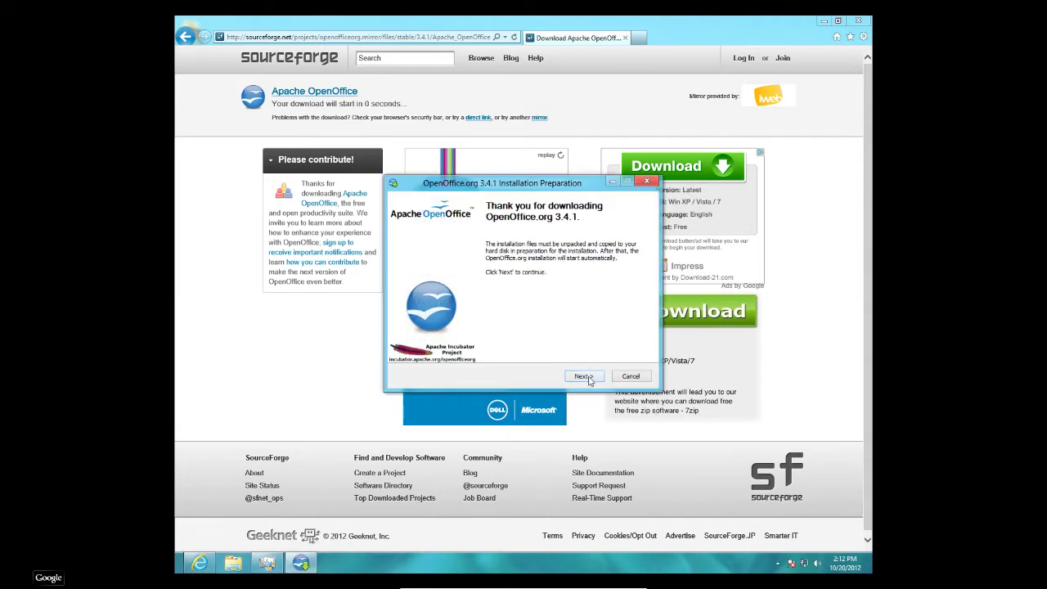
click(587, 378)
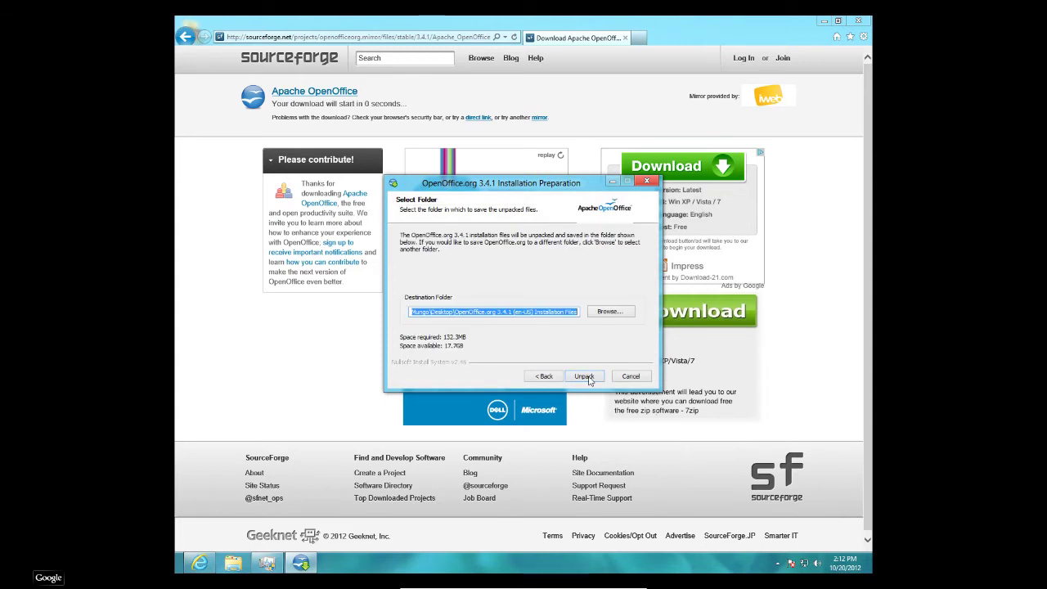
click(584, 377)
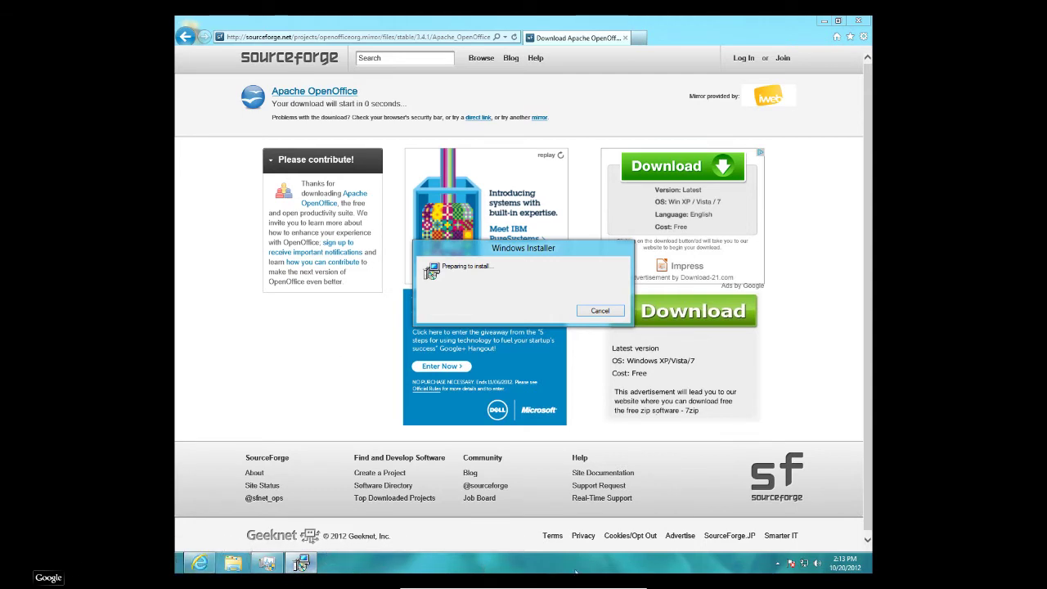
View the Start screen while the installation is being prepared, and return to the desktop.
mouse_move(176, 570)
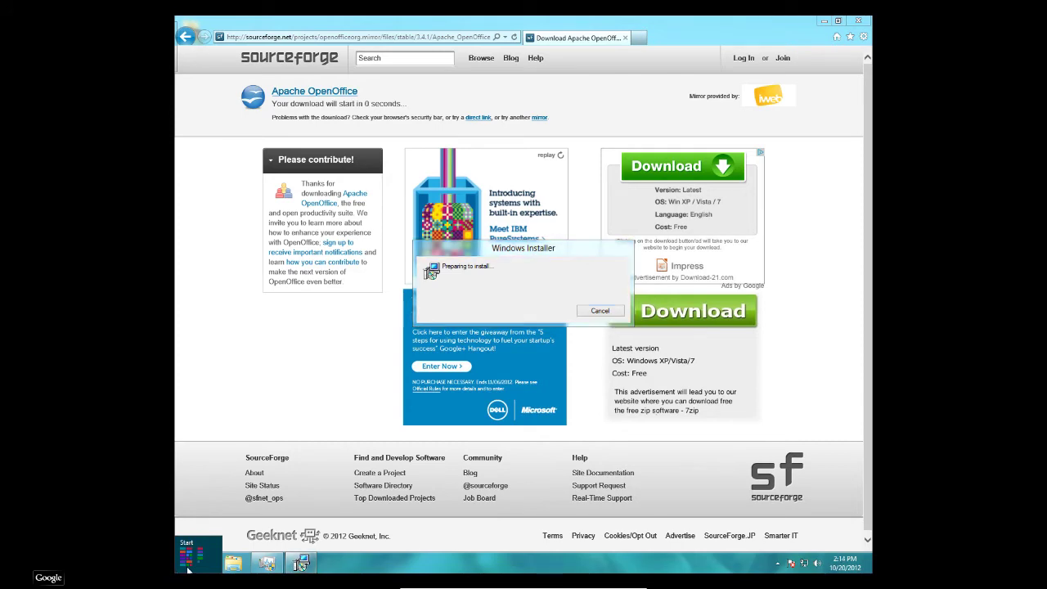
click(187, 566)
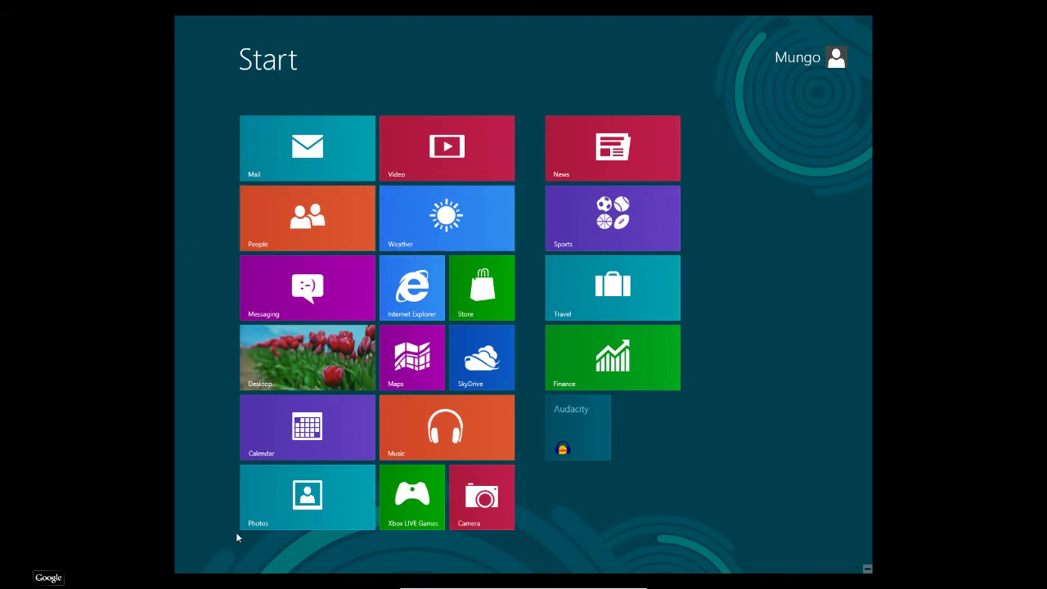
key(super)
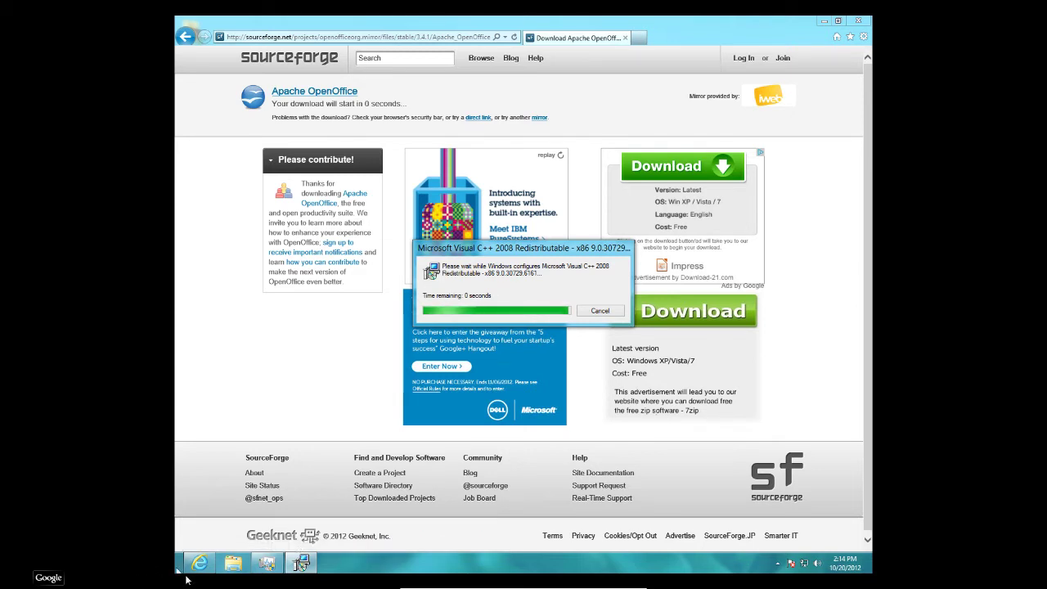
mouse_move(181, 570)
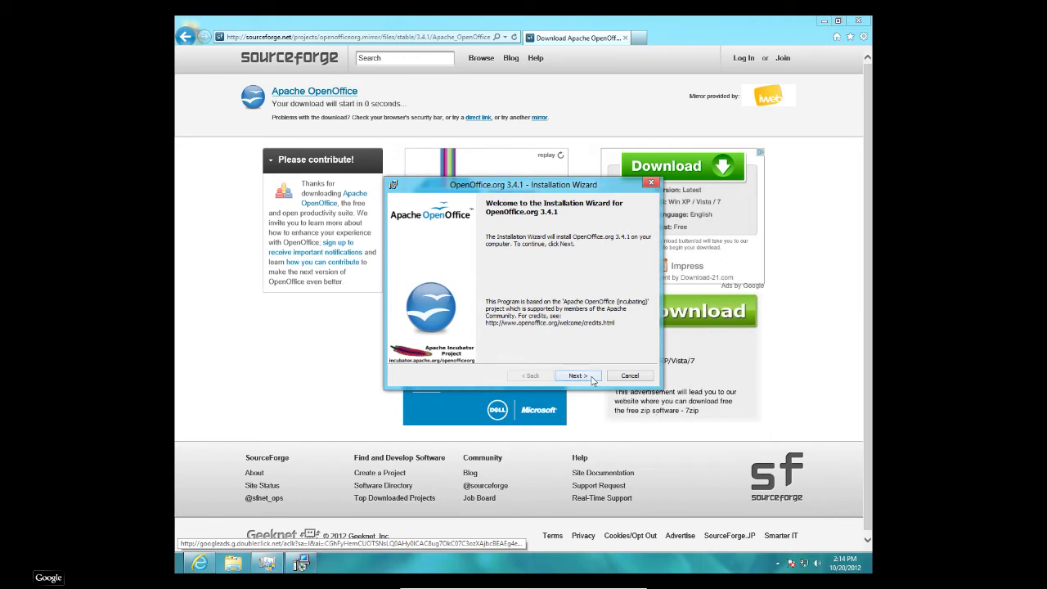
Install OpenOffice.org 3.4.1 for all users with the Typical setup and finish the wizard.
click(592, 378)
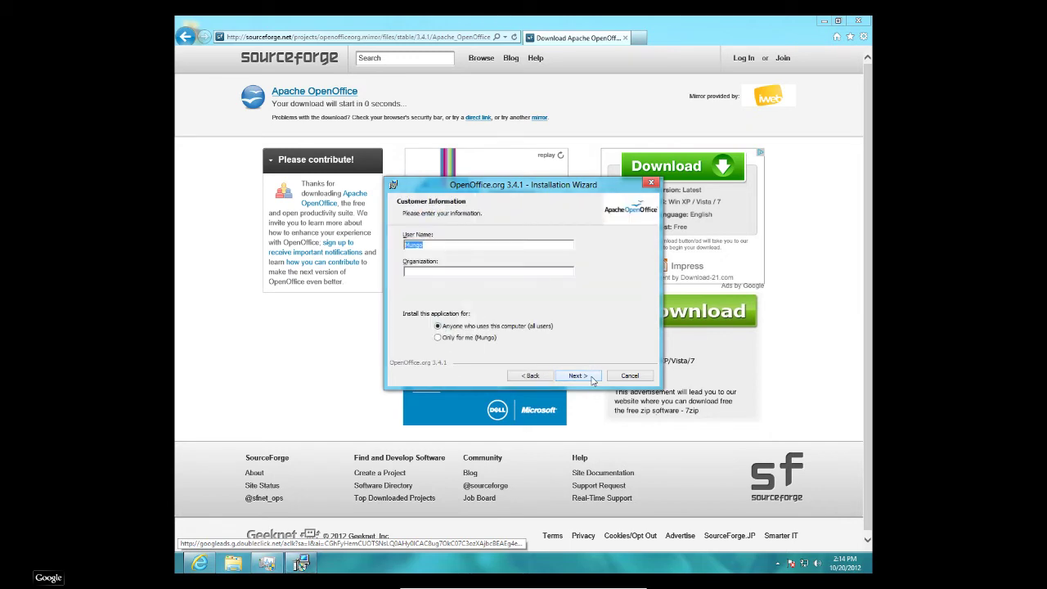
click(577, 376)
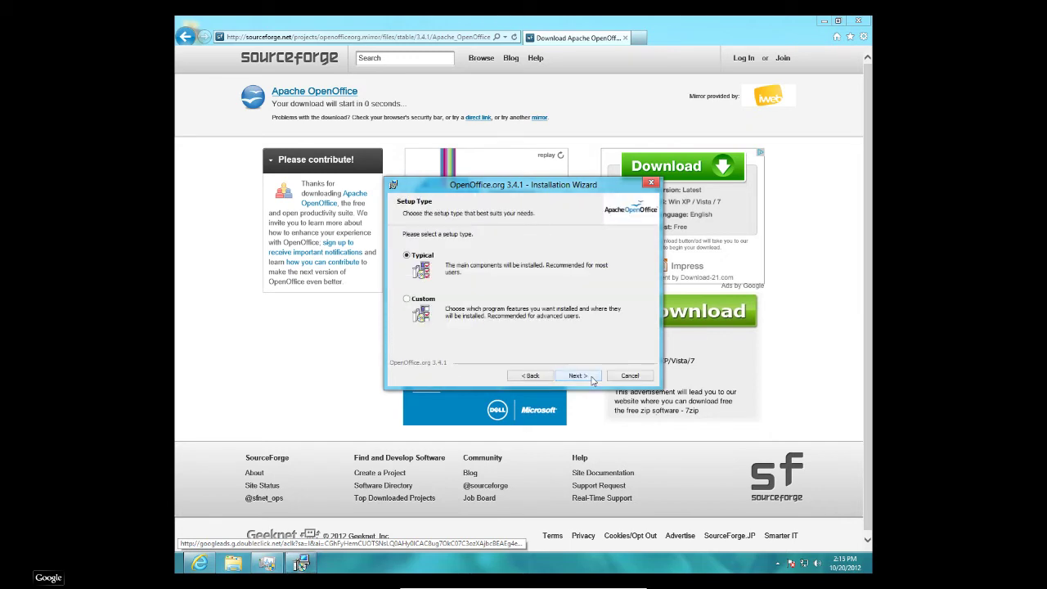
click(591, 377)
click(590, 377)
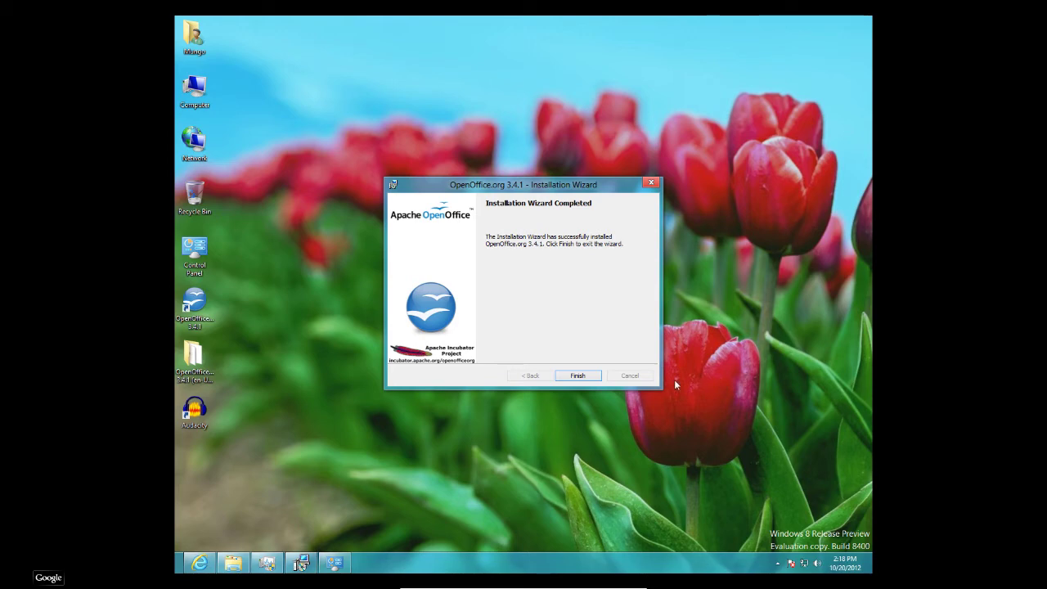
click(577, 376)
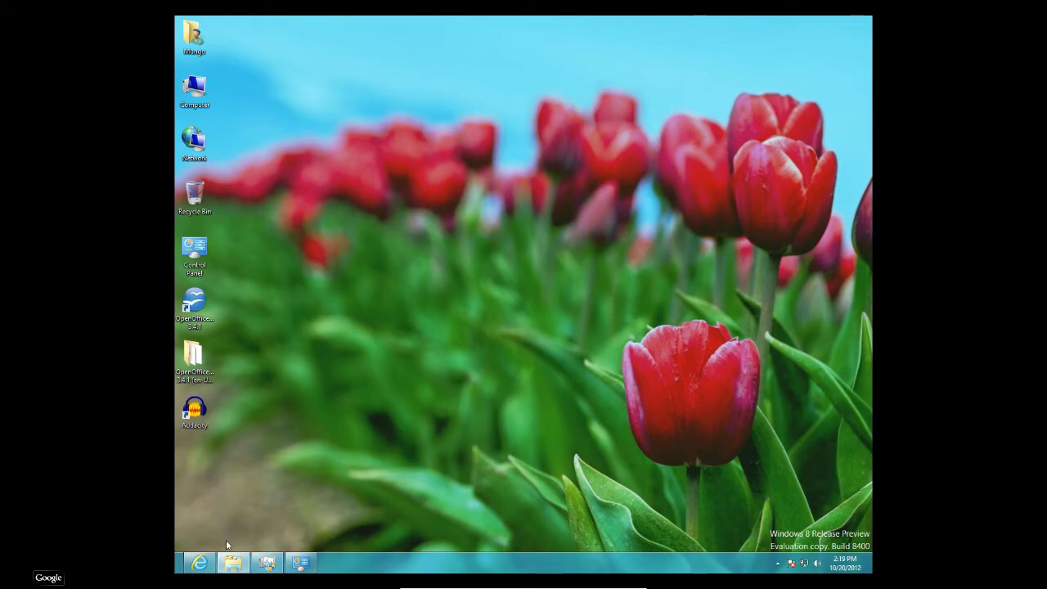
Examine the OpenOffice tiles added to the Start screen, then return to the desktop.
mouse_move(176, 570)
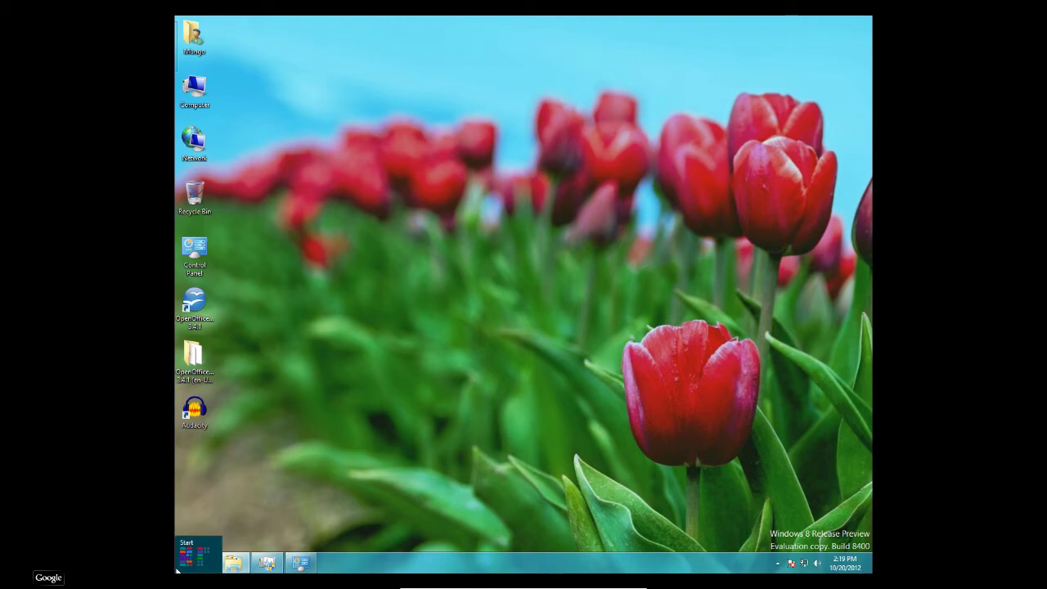
click(176, 570)
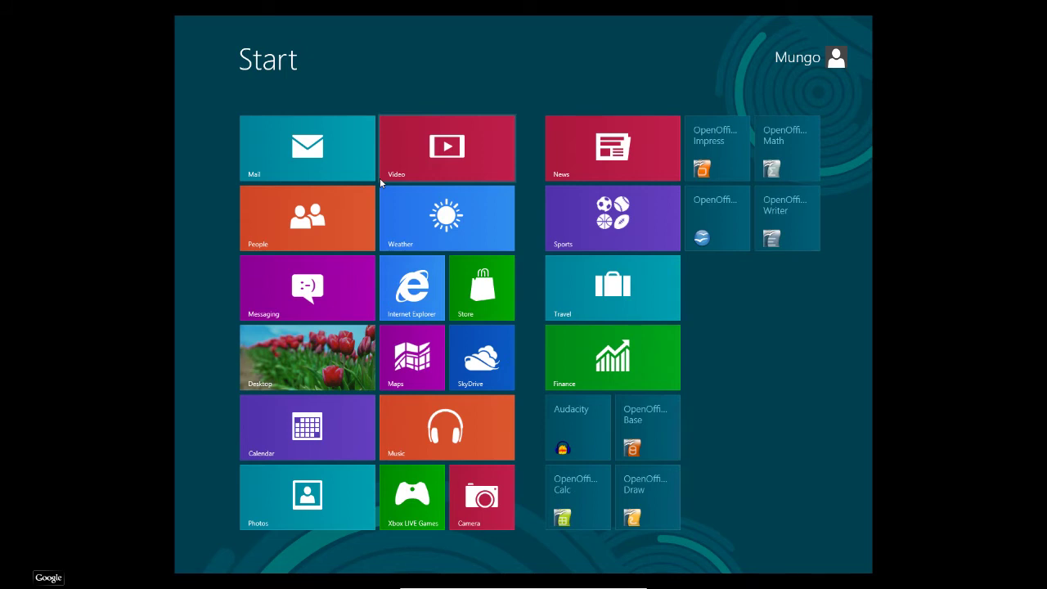
mouse_move(175, 572)
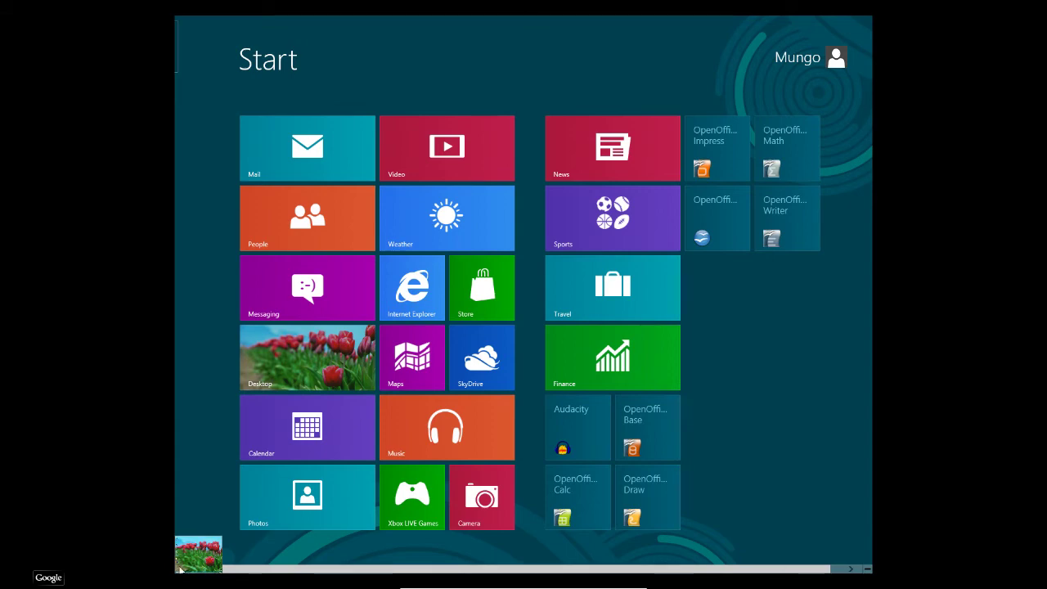
click(179, 569)
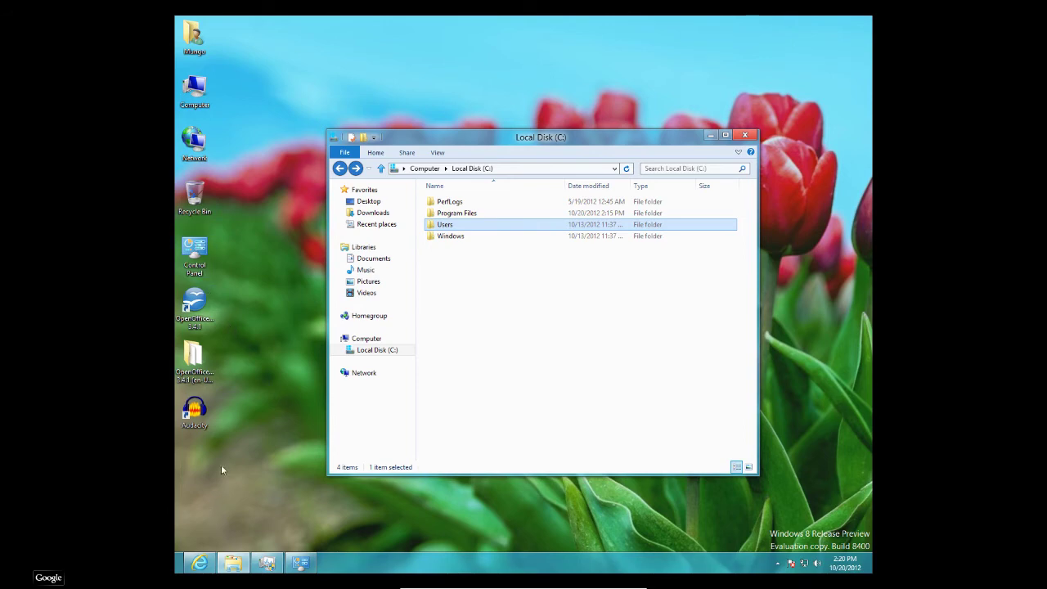
Launch OpenOffice from its desktop shortcut to create a new text document, and close the Local Disk (C:) window.
double_click(203, 296)
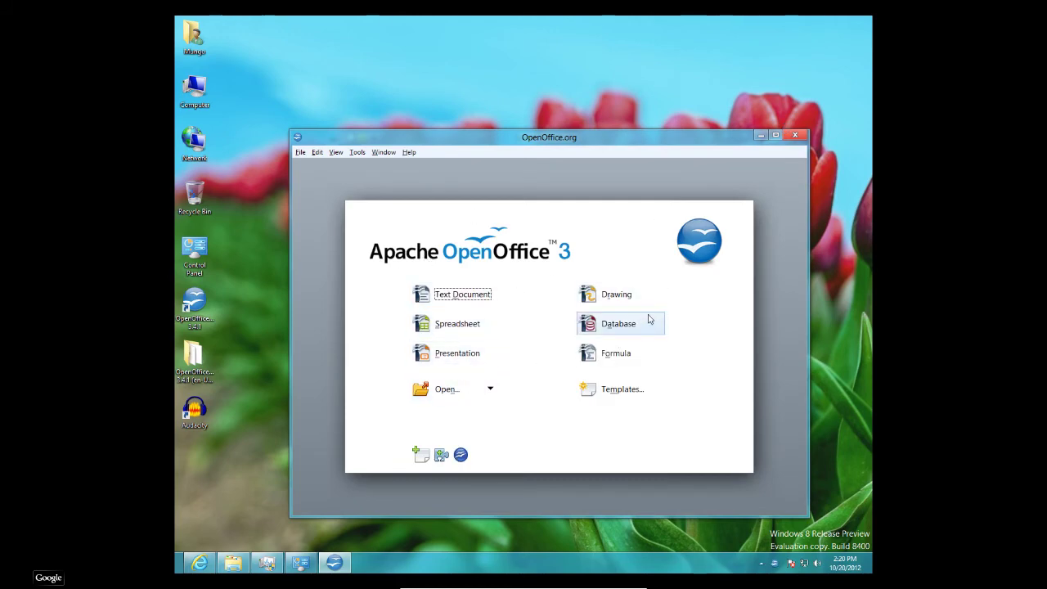
click(463, 299)
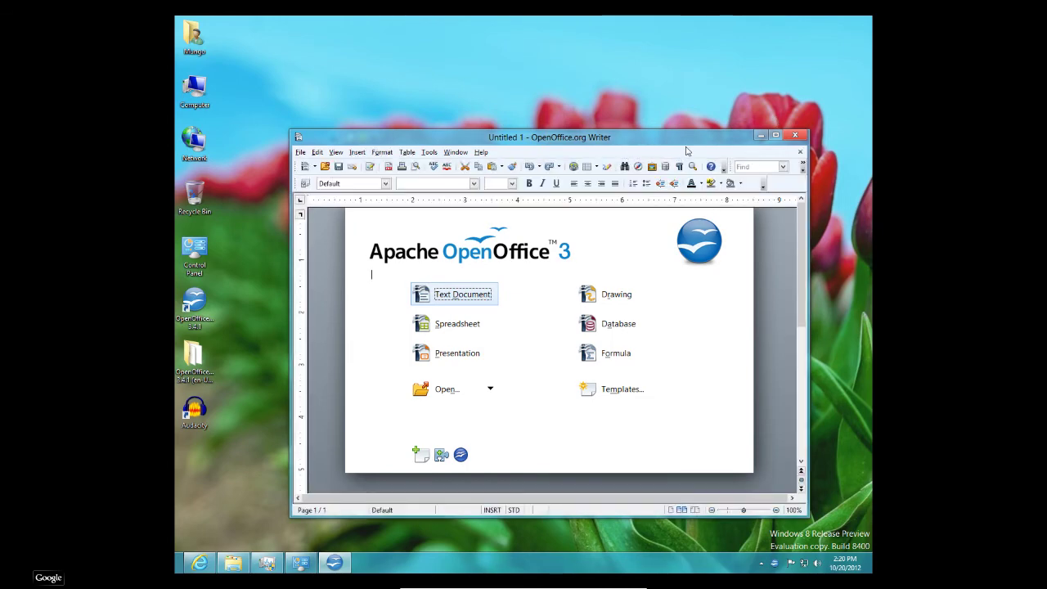
click(745, 136)
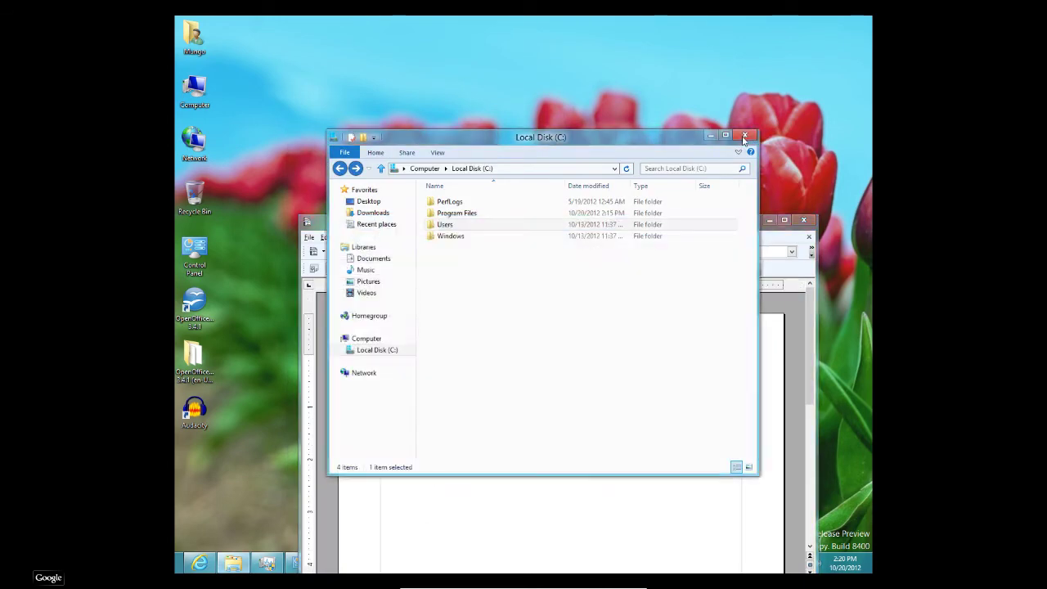
Move the Writer window higher on the desktop, then minimize it, restore it and minimize it again.
drag(696, 226, 693, 90)
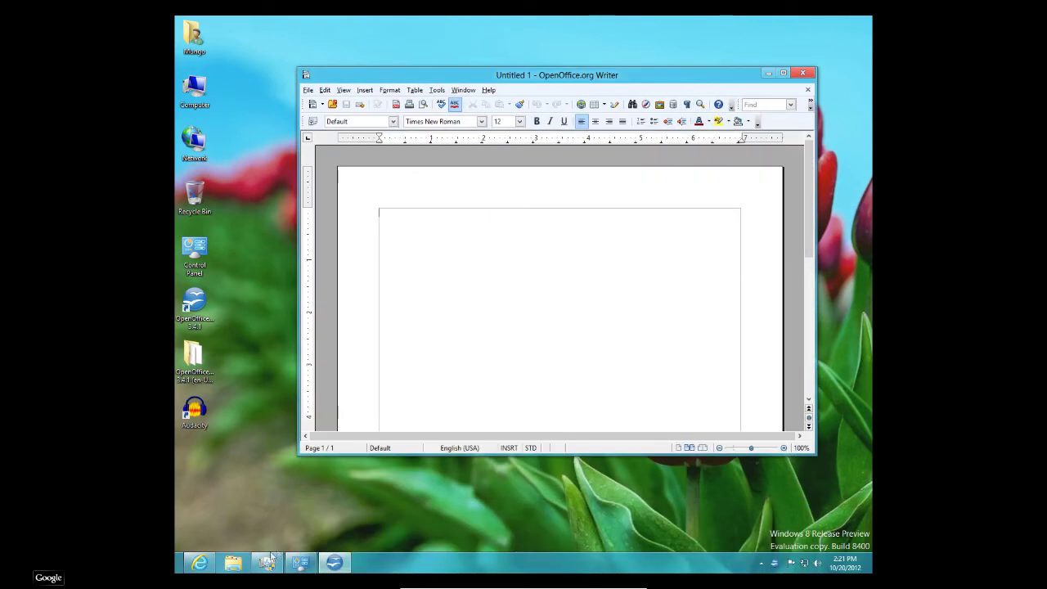
mouse_move(178, 571)
click(768, 73)
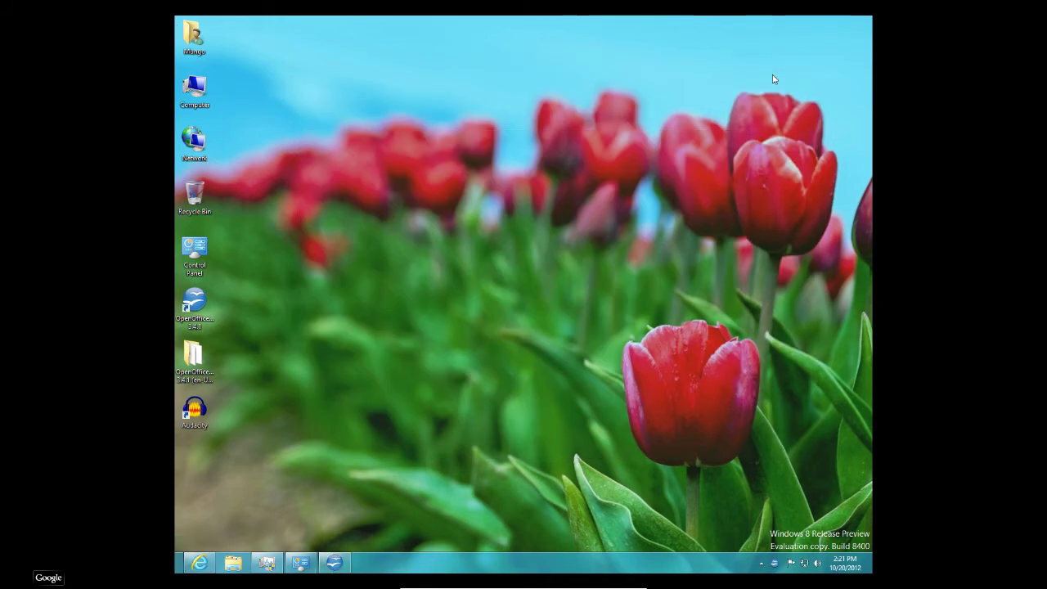
click(333, 565)
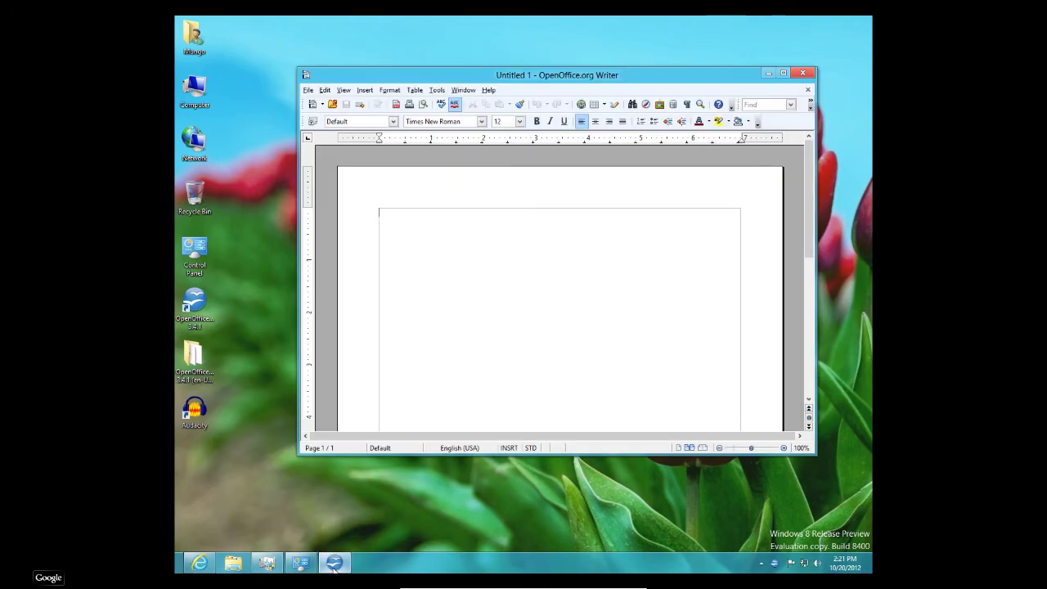
click(769, 74)
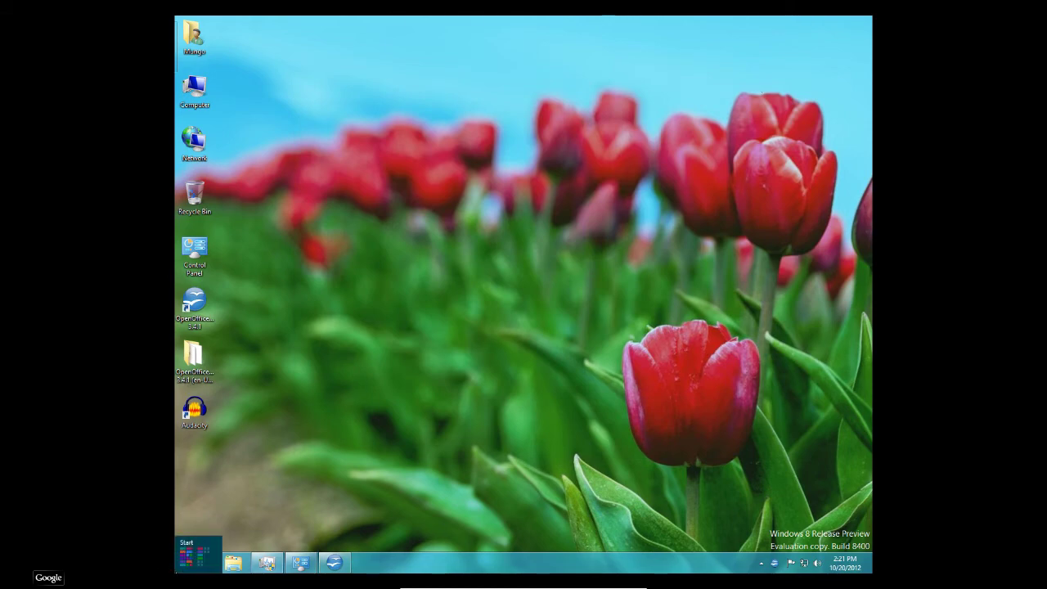
Open a second Writer document from the Start screen and minimize its window.
click(179, 570)
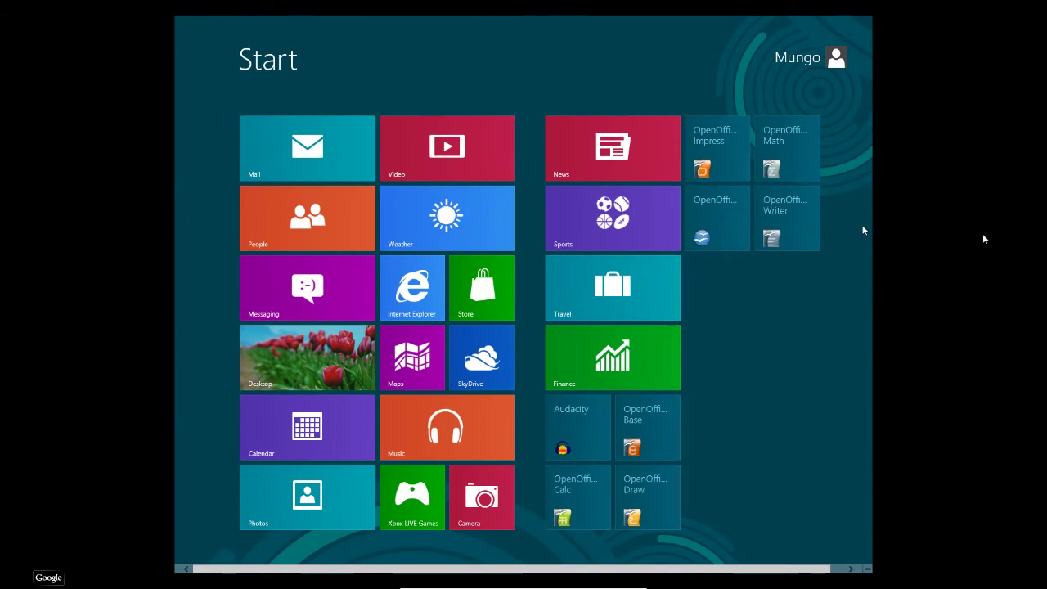
click(801, 218)
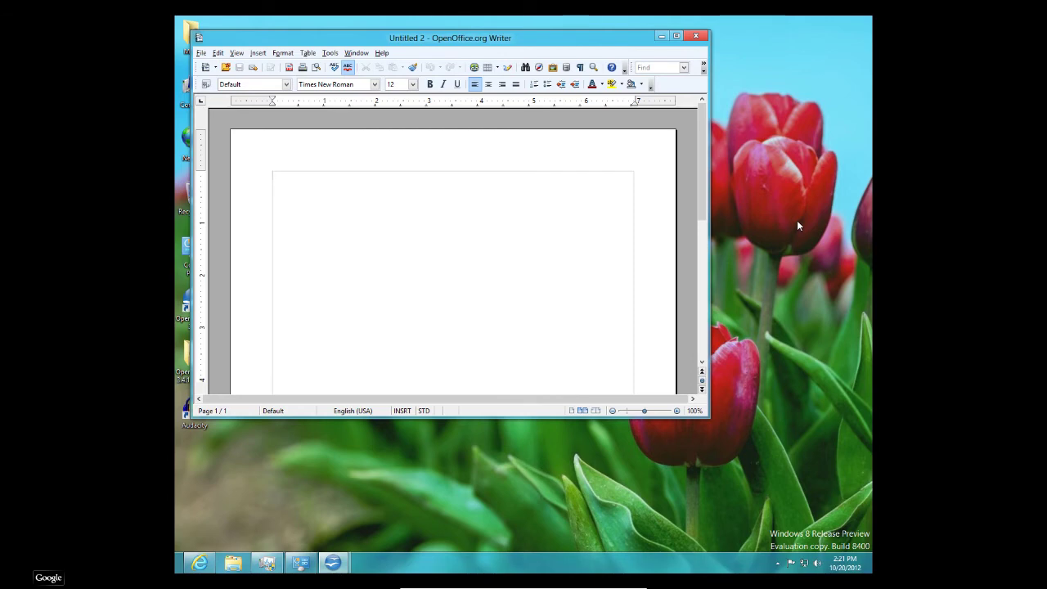
click(661, 36)
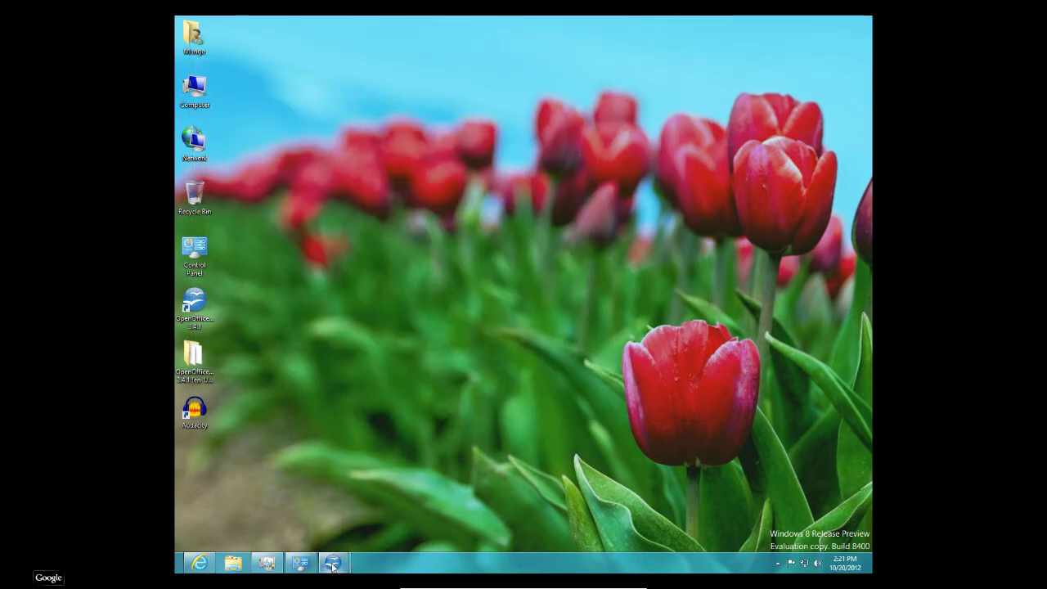
Bring up the previews of the two open Writer documents and restore Untitled 1.
mouse_move(332, 566)
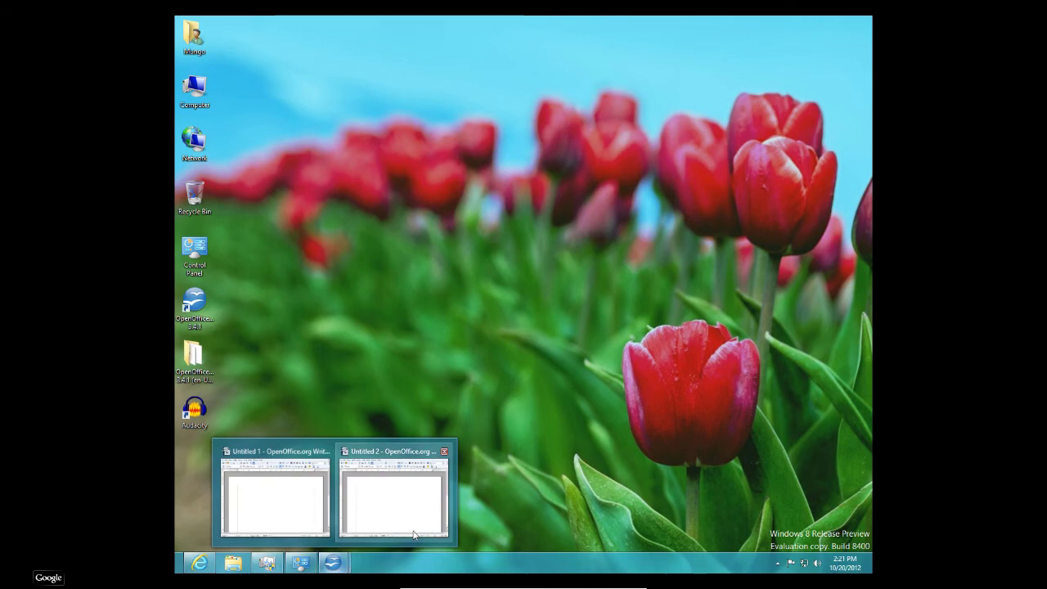
click(332, 566)
click(337, 565)
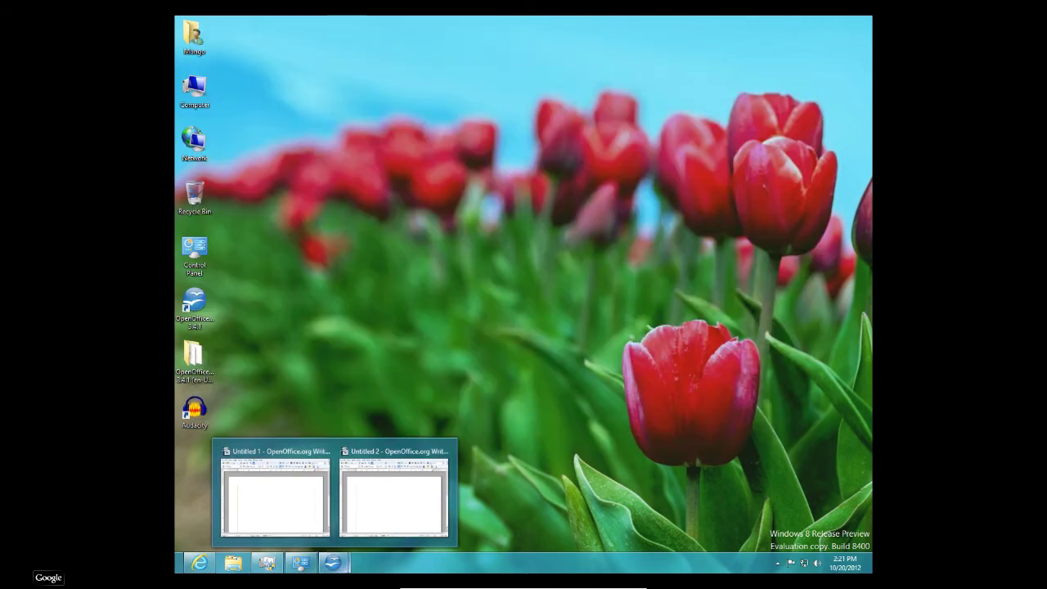
click(302, 533)
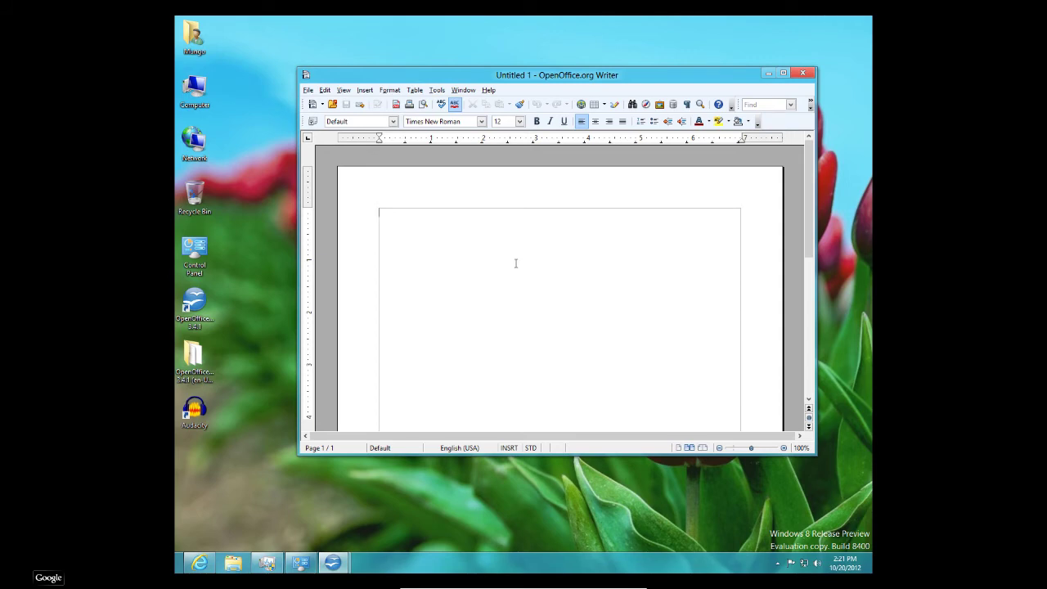
Enter the text One in the Untitled 1 document and set its font size to 88.
text(one)
drag(404, 216, 345, 210)
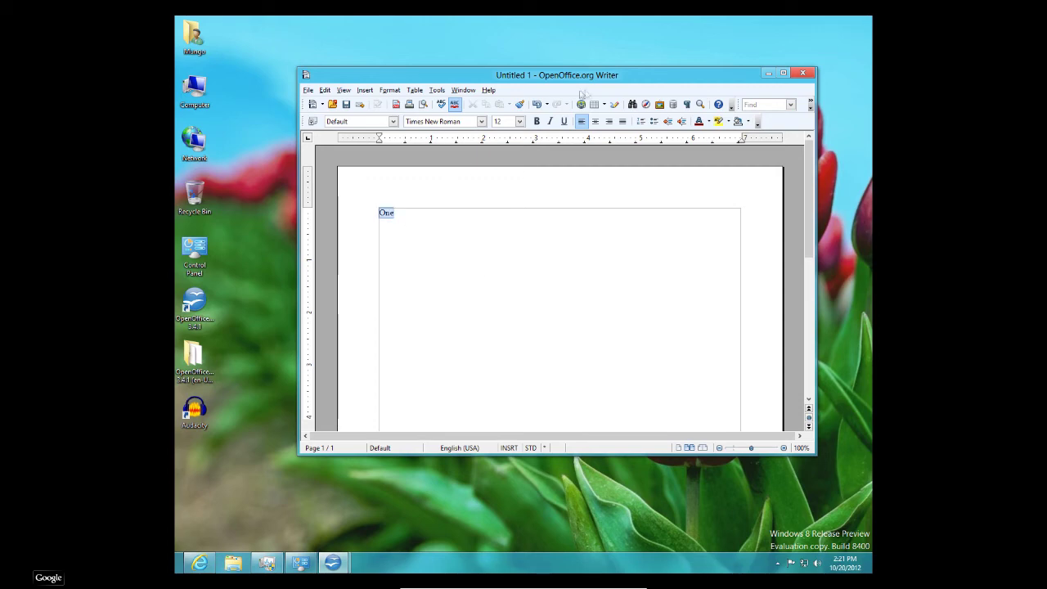
click(519, 121)
key(Down)
key(Down)
key(Up)
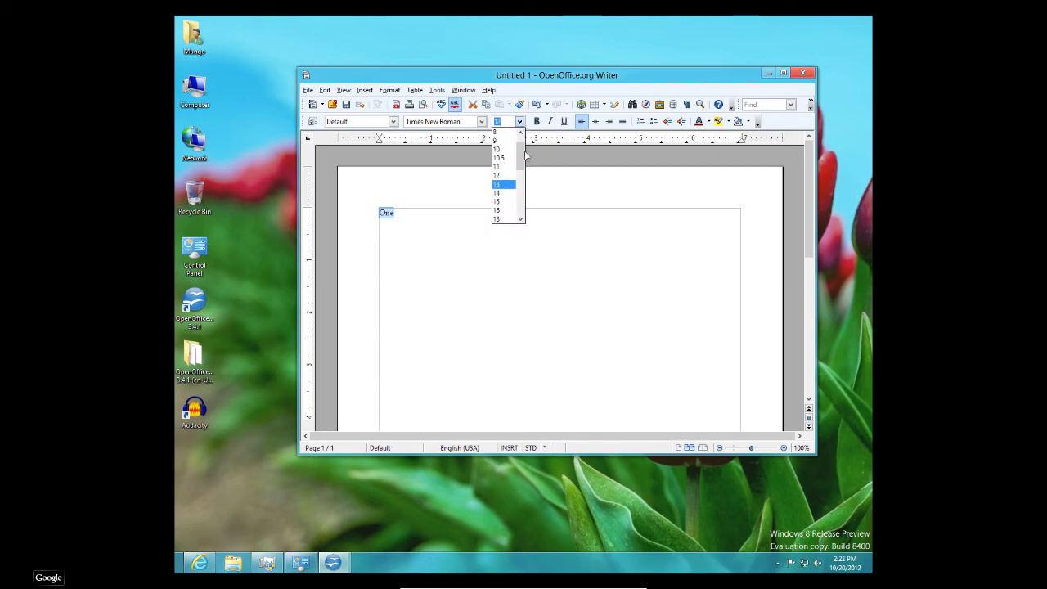
drag(522, 153, 506, 231)
click(500, 210)
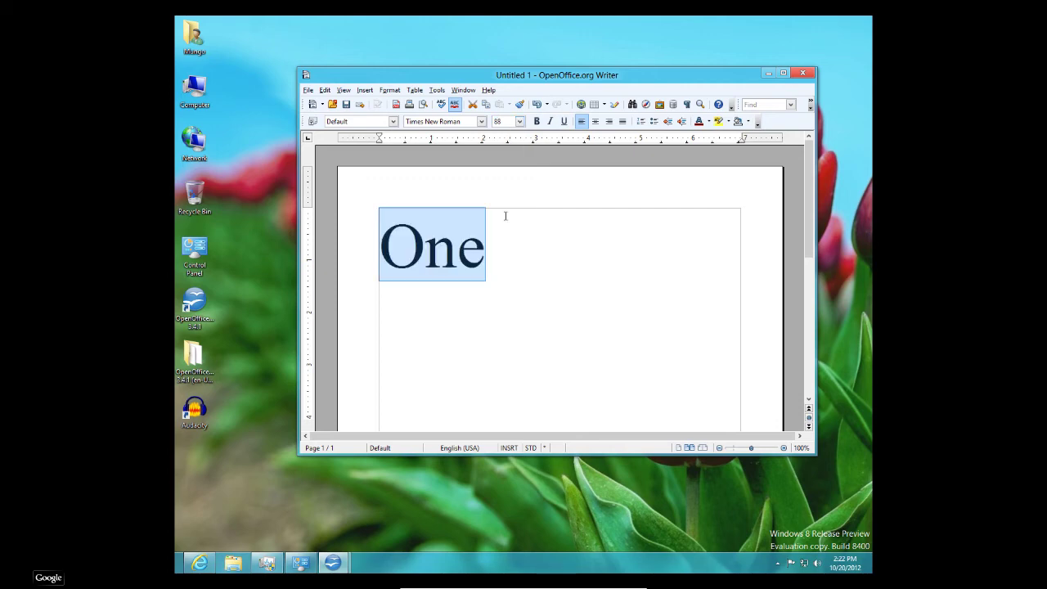
Increase the font size of the word One to 96 and minimize the Untitled 1 window.
click(519, 121)
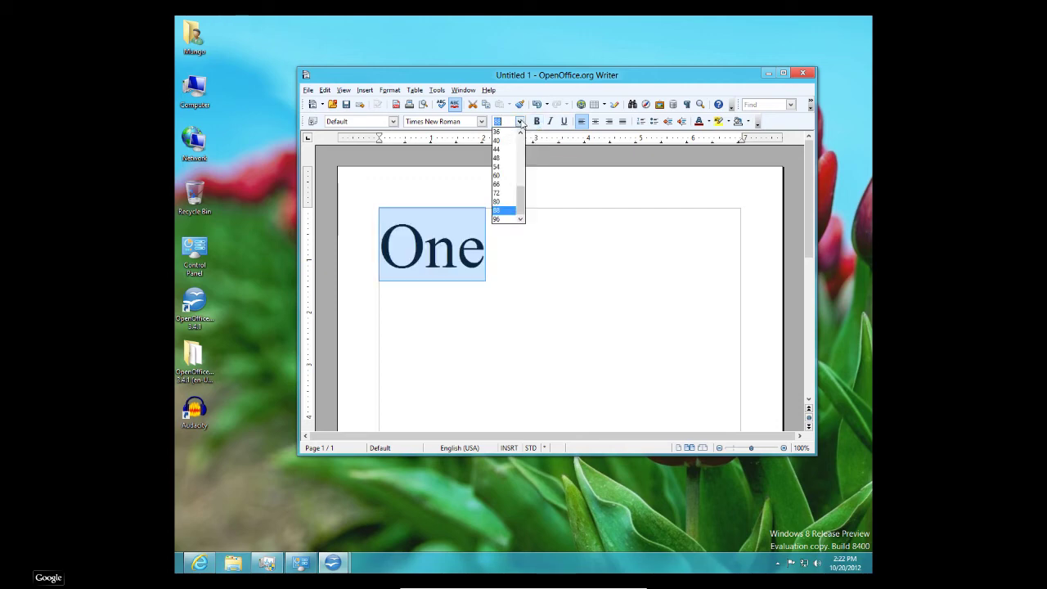
click(497, 219)
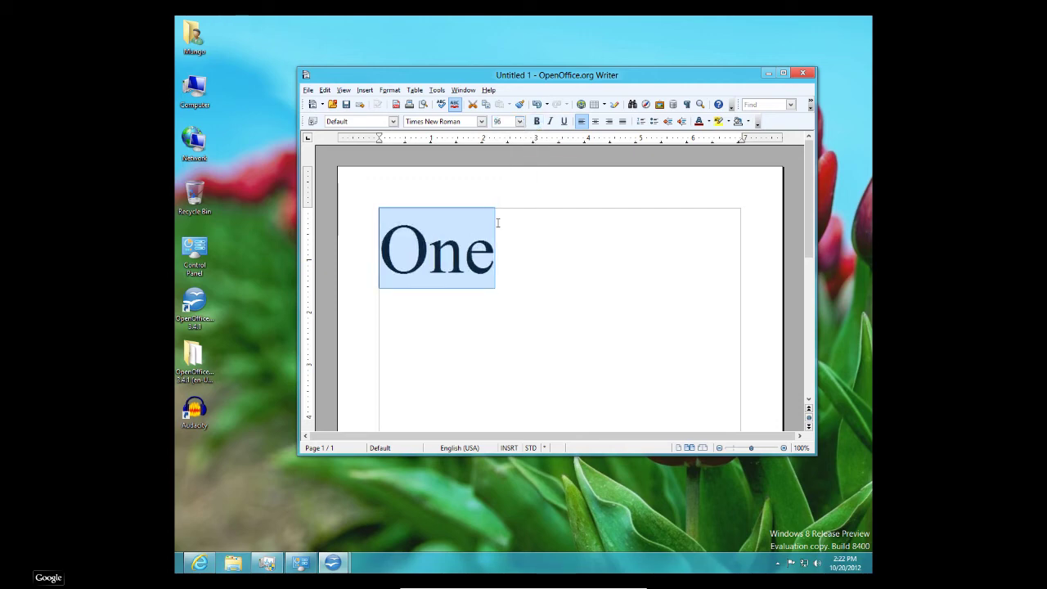
click(585, 313)
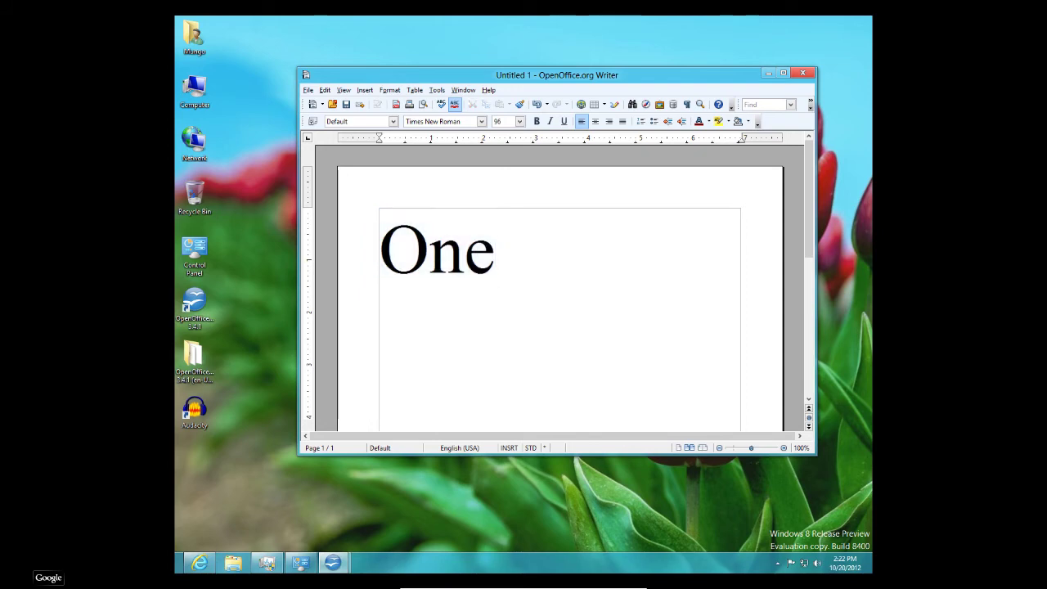
click(768, 73)
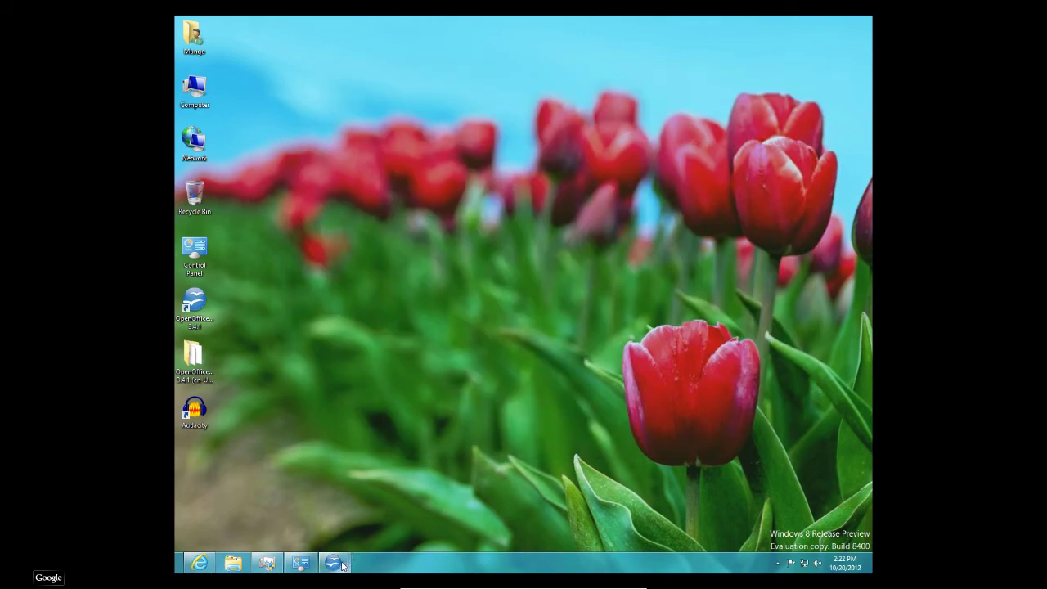
Restore the Untitled 2 document and enter the text Two at font size 96.
mouse_move(337, 565)
click(364, 532)
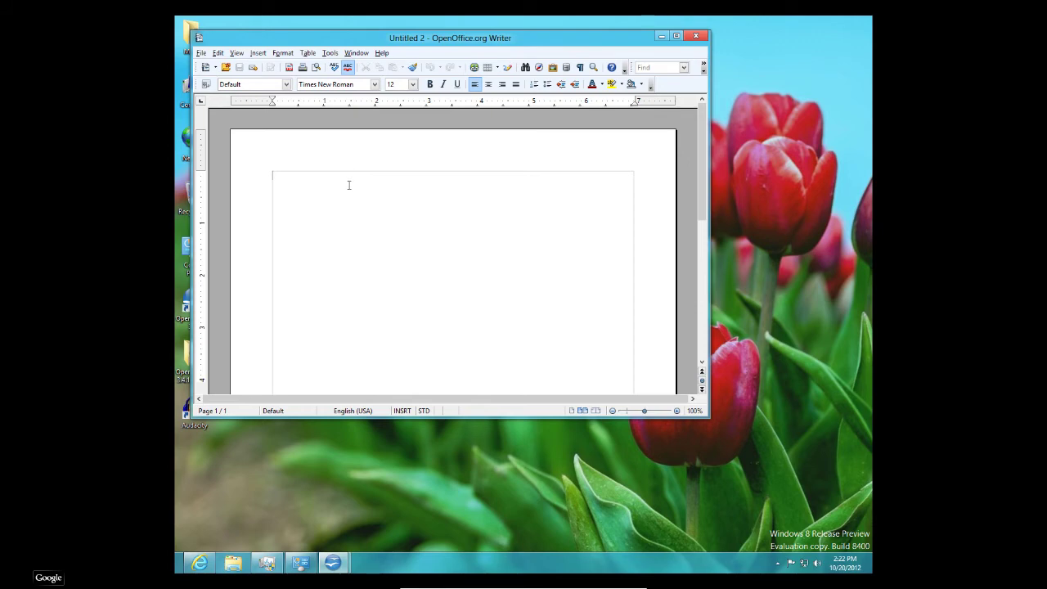
click(413, 85)
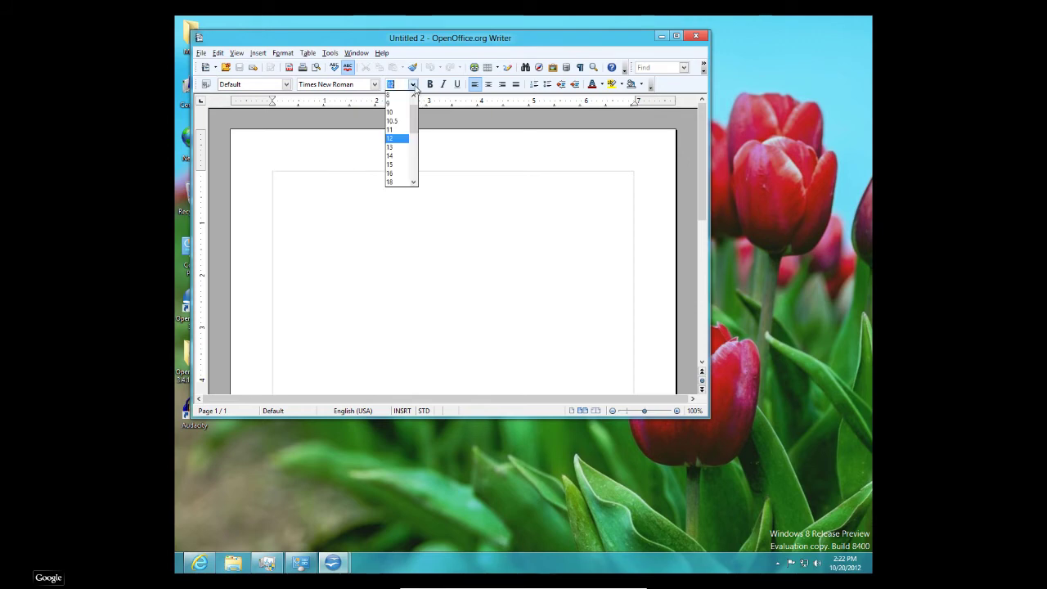
drag(410, 110, 410, 222)
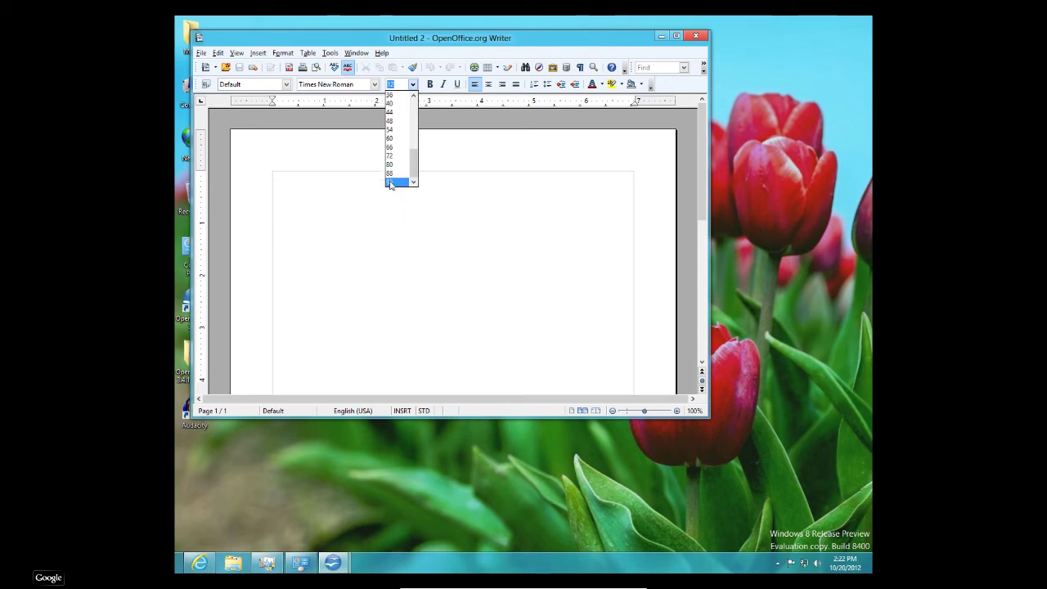
click(391, 181)
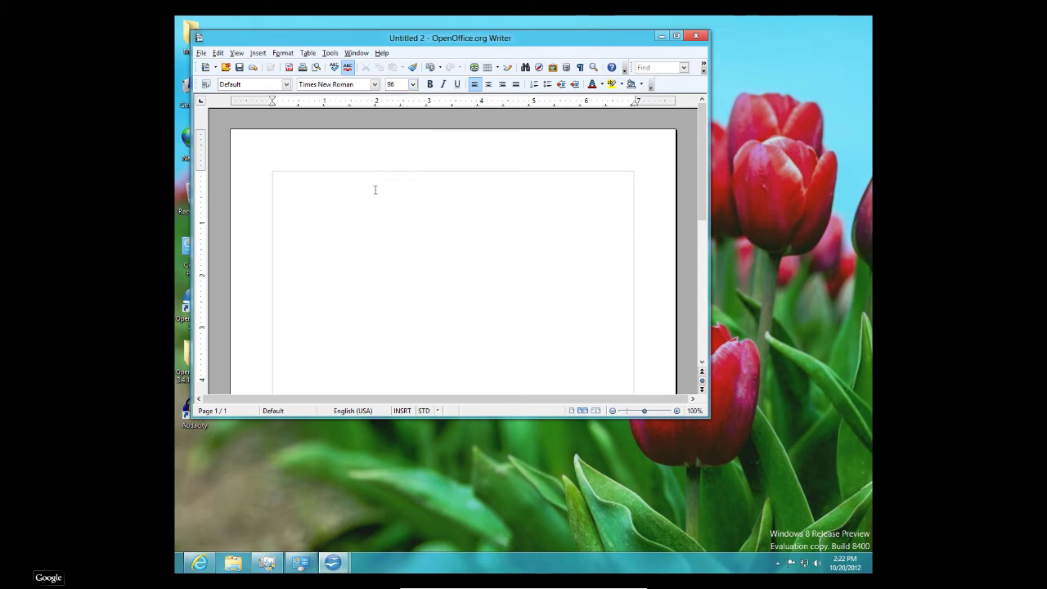
text(Two)
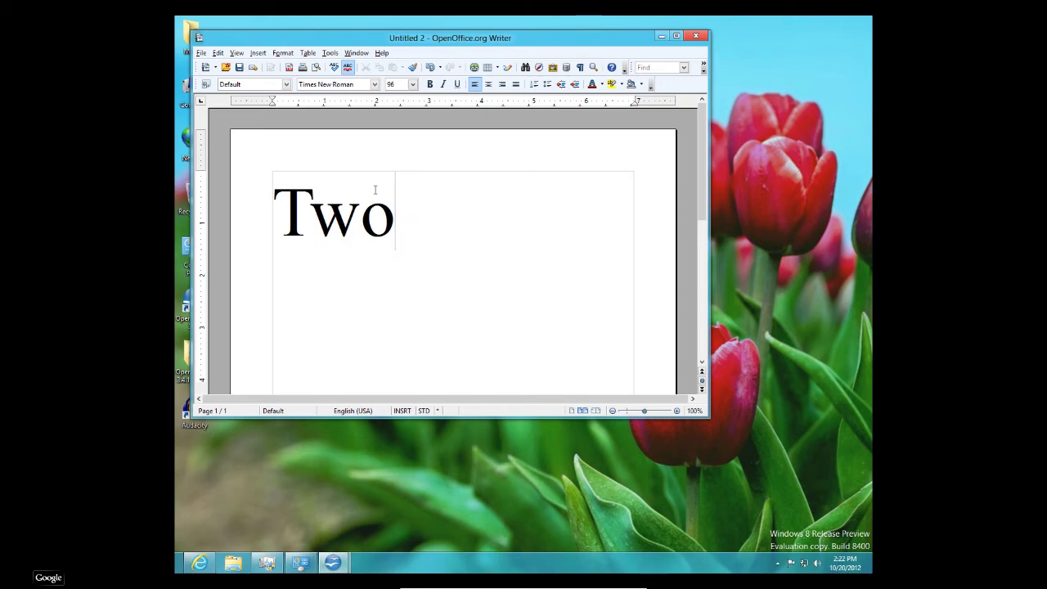
Minimize and restore the Untitled 2 window, and move it further right on the desktop.
click(660, 37)
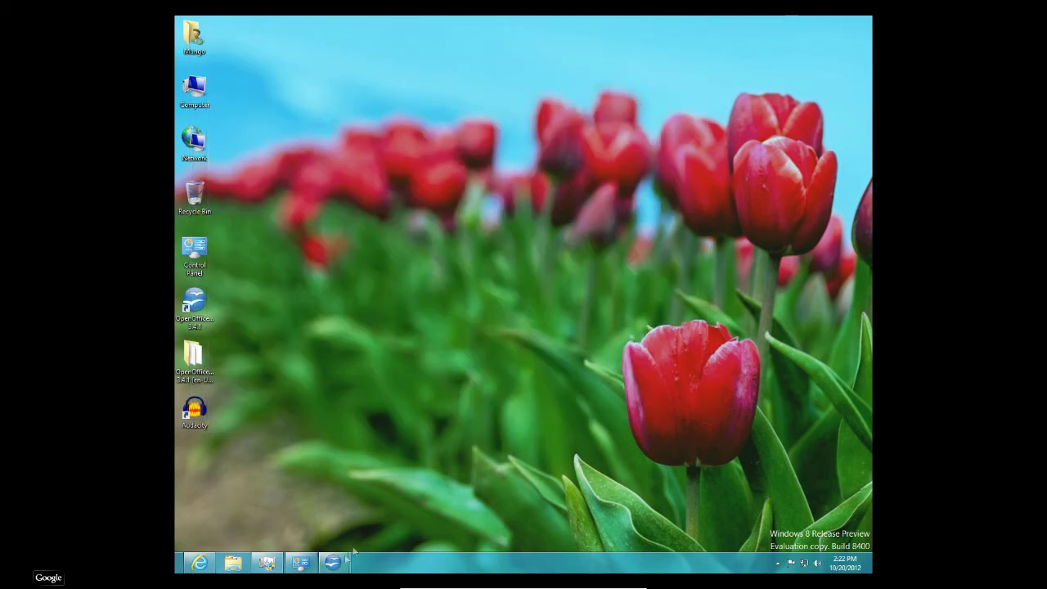
mouse_move(342, 564)
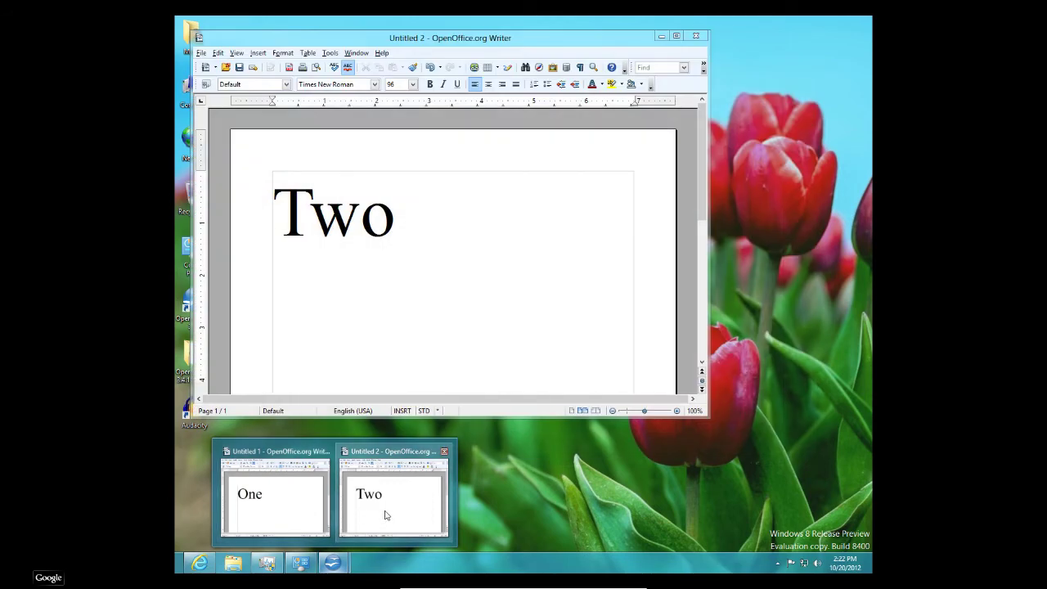
click(386, 514)
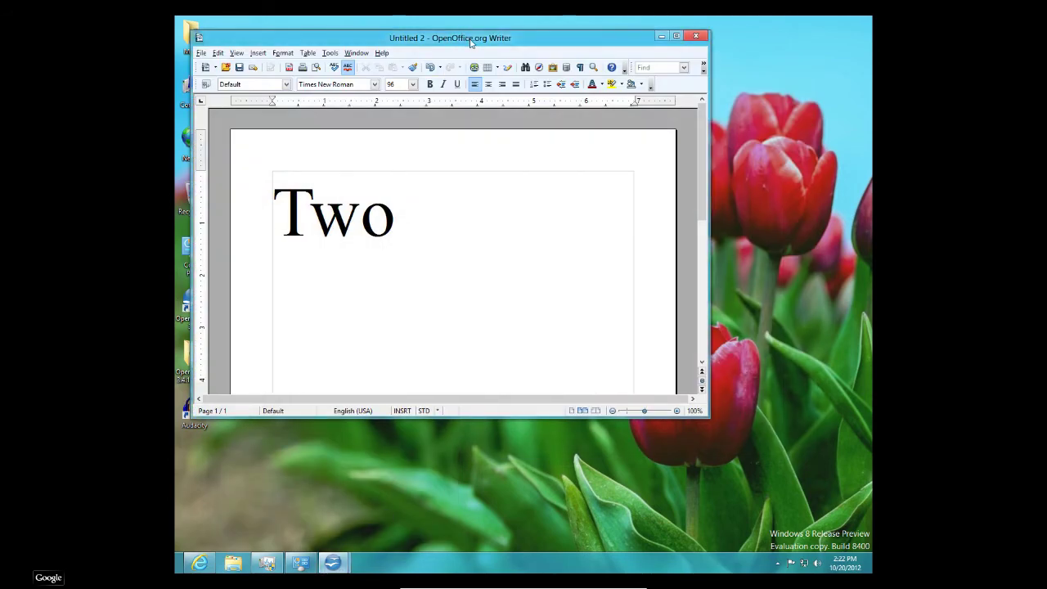
drag(470, 42, 585, 45)
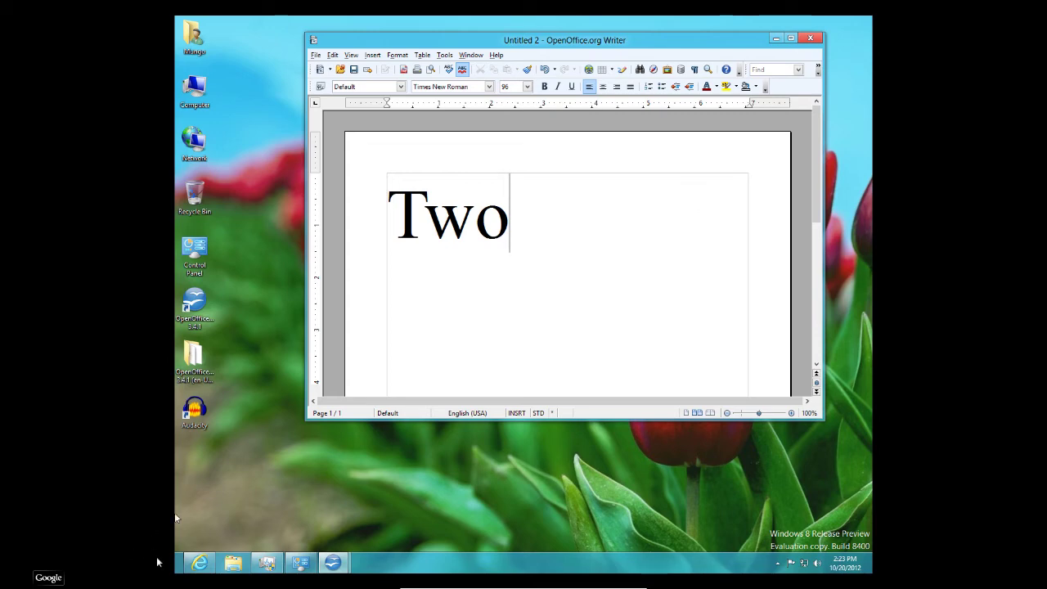
Open the Weather app from the Start screen and set its location to Washington, DC.
click(178, 569)
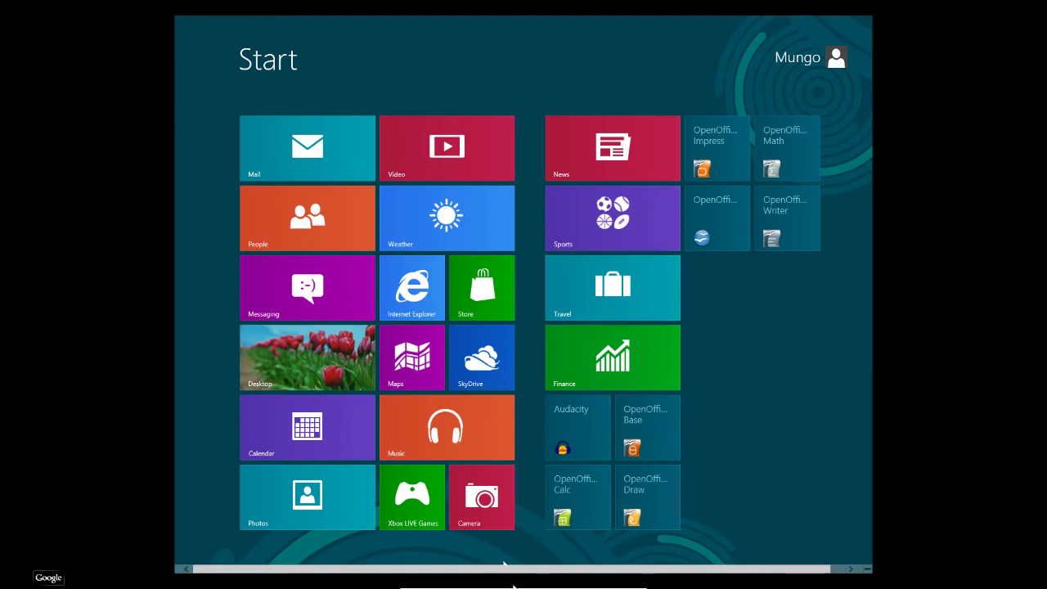
mouse_move(514, 586)
mouse_move(170, 578)
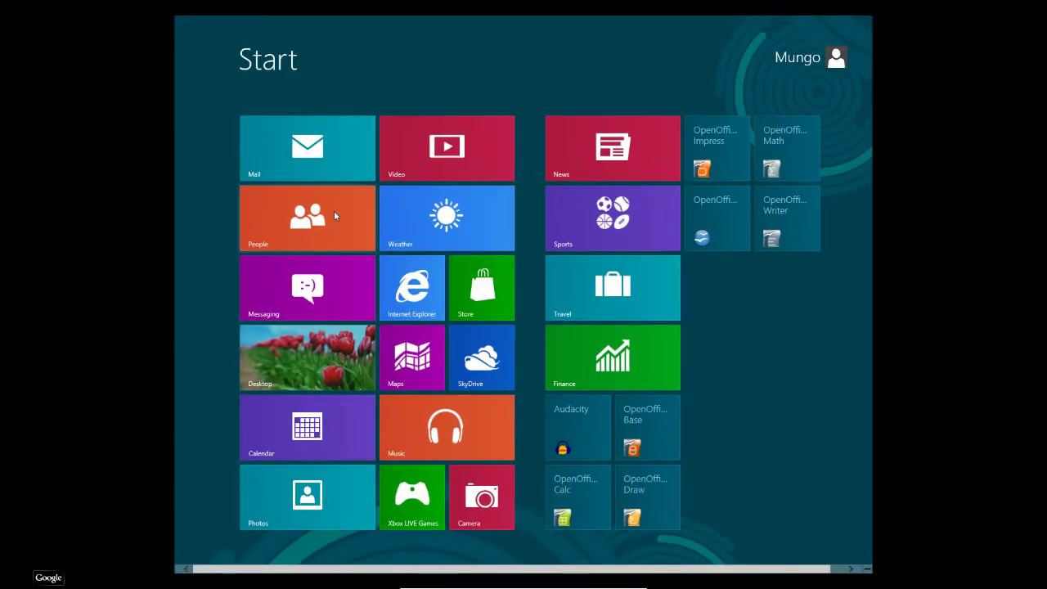
click(448, 221)
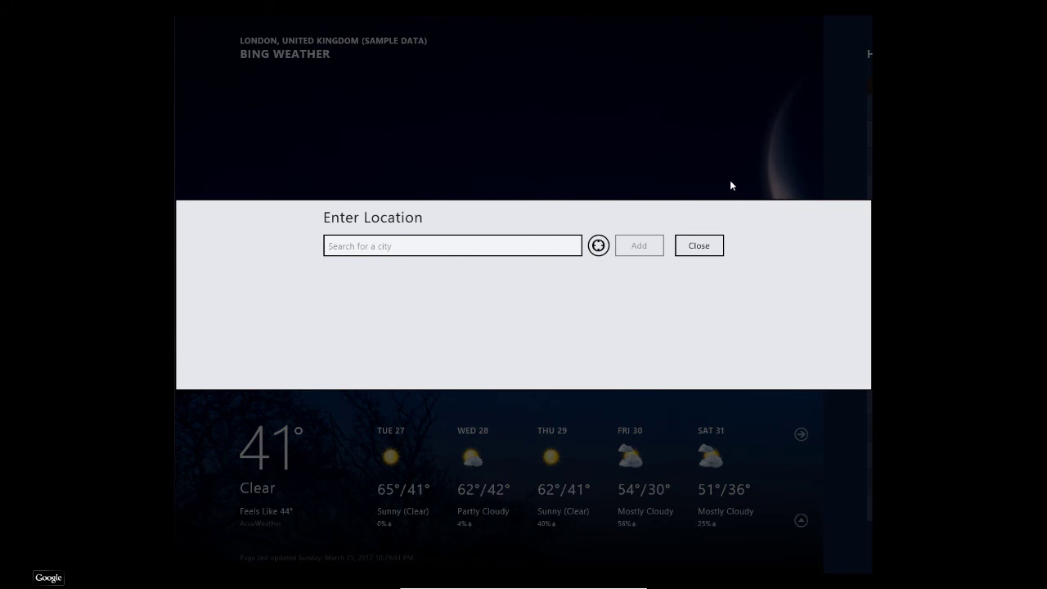
text(Wash)
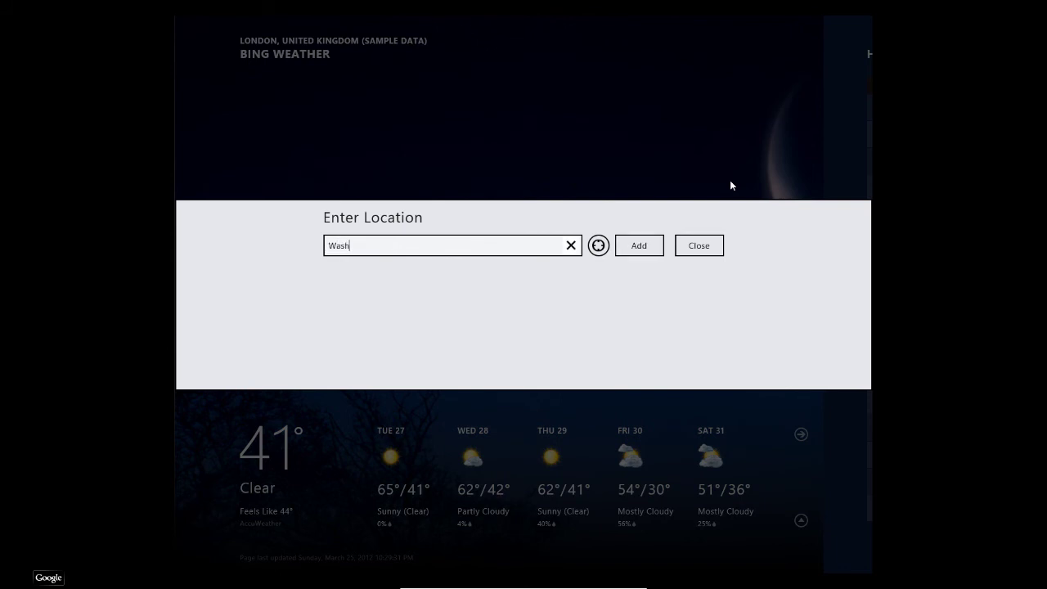
text(ington, DC)
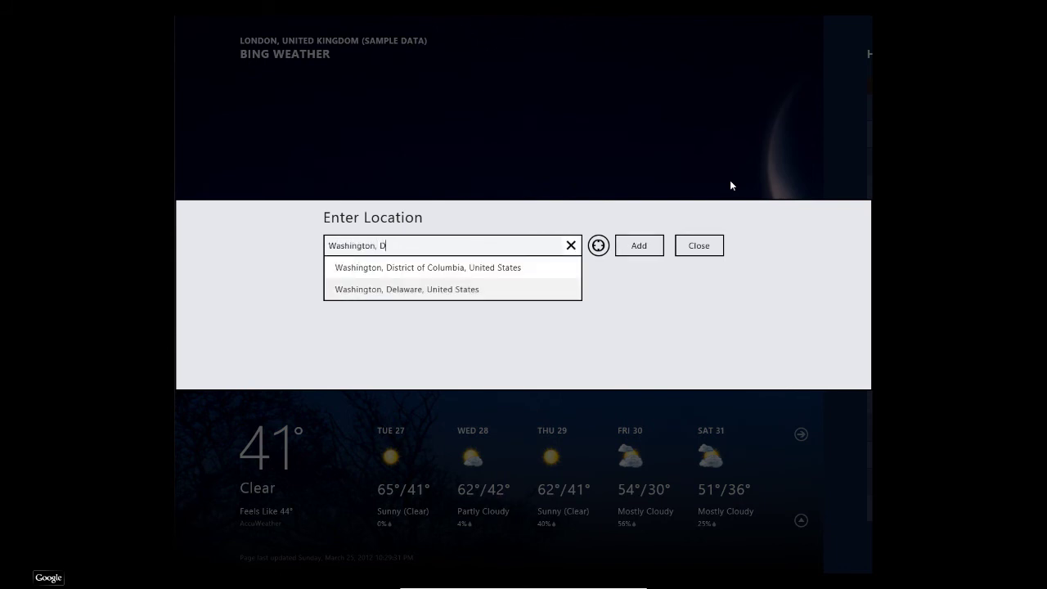
key(Return)
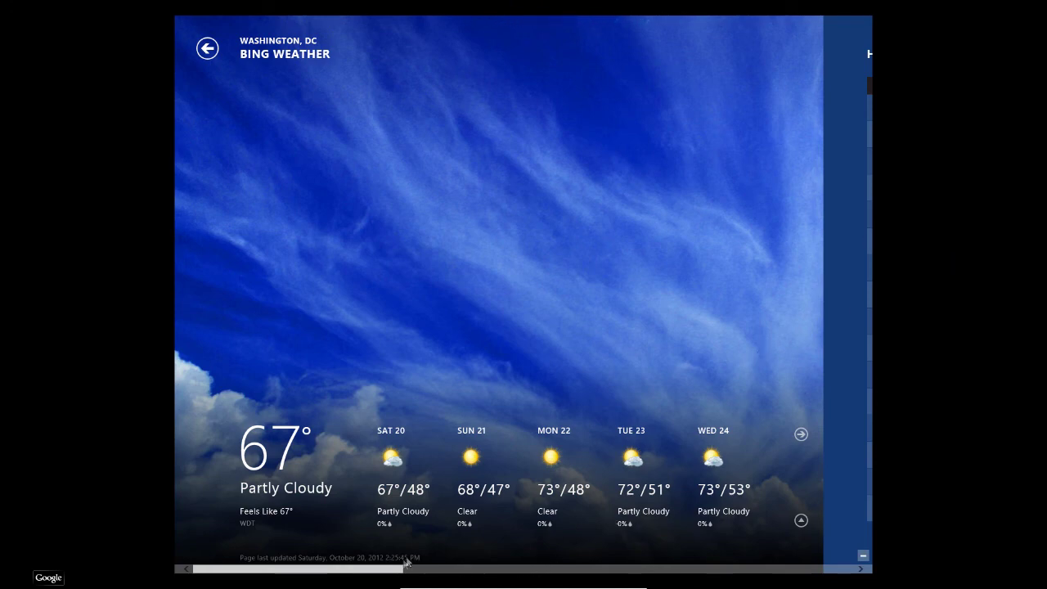
Switch from Weather to the desktop and toggle between the desktop and the Start screen, ending on the Start screen.
drag(407, 563, 277, 517)
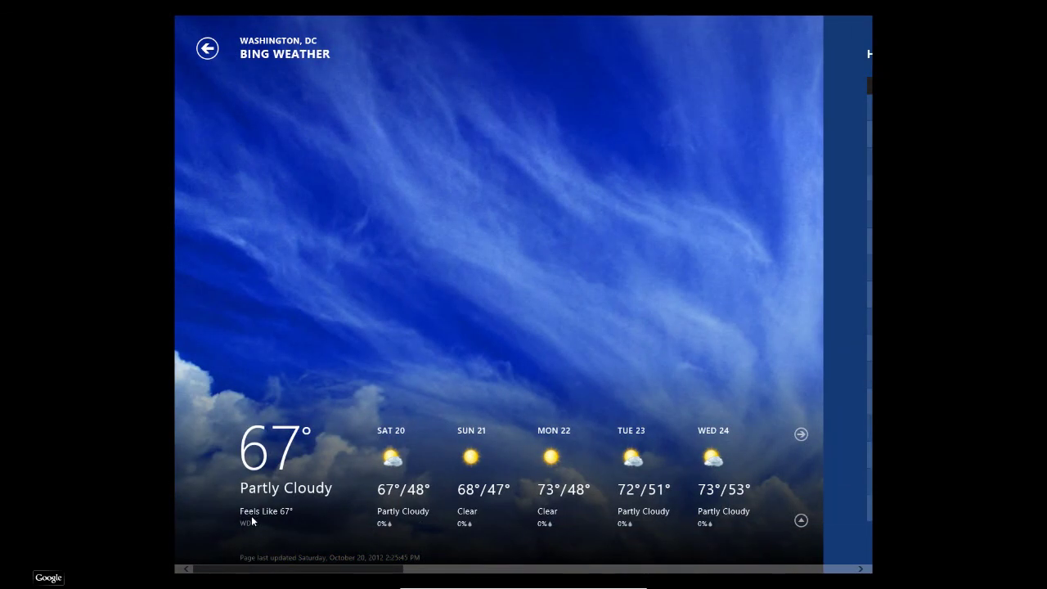
mouse_move(175, 575)
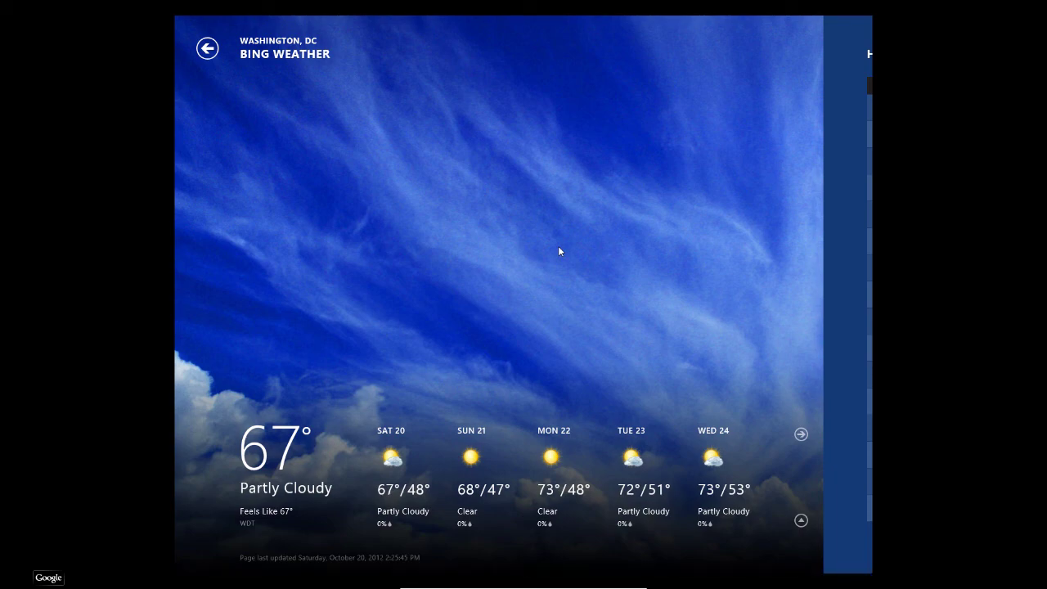
key(super+d)
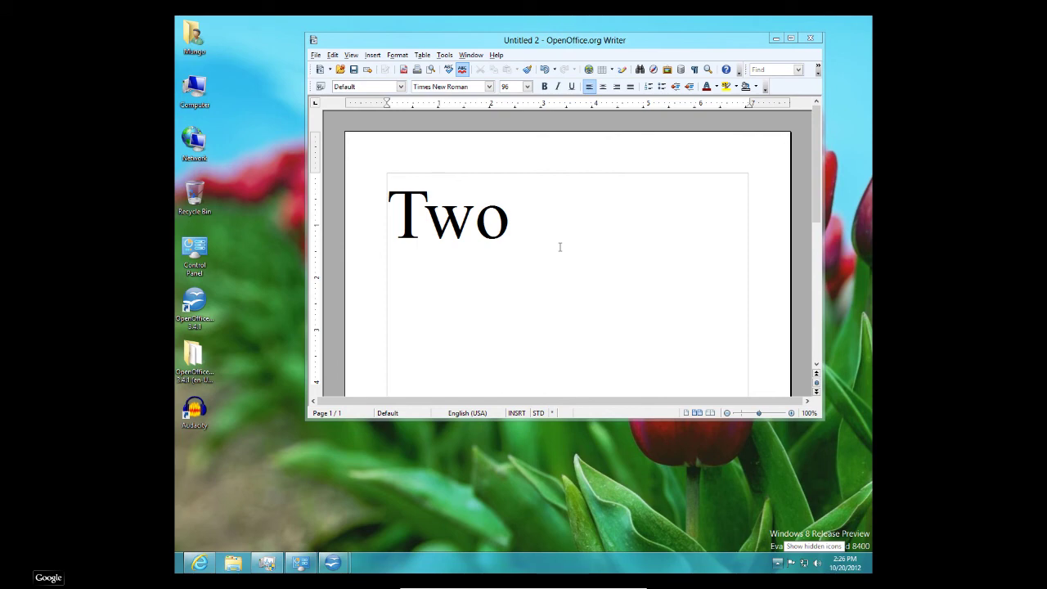
key(super)
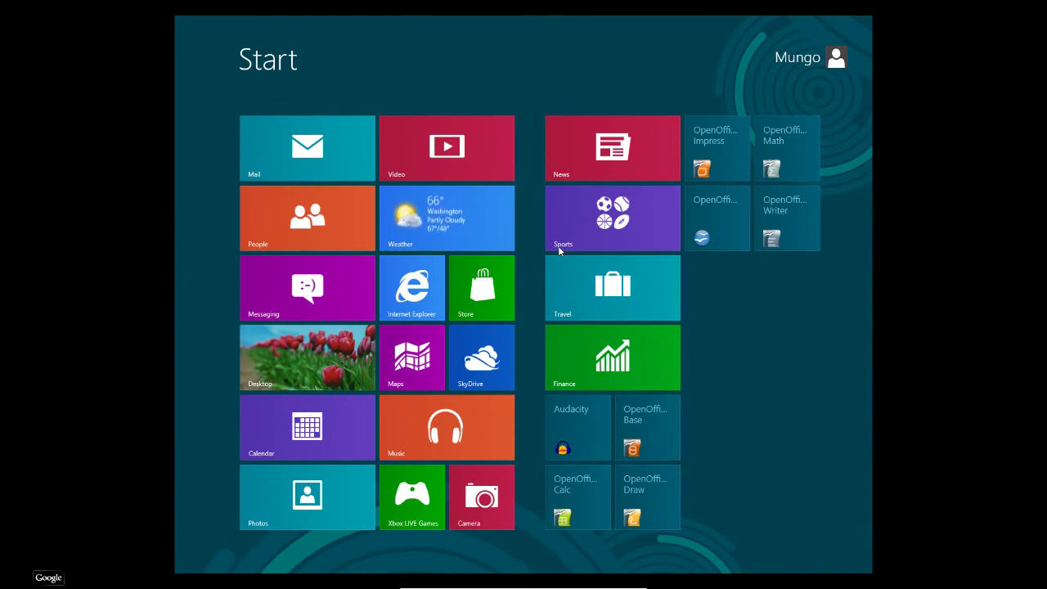
key(super)
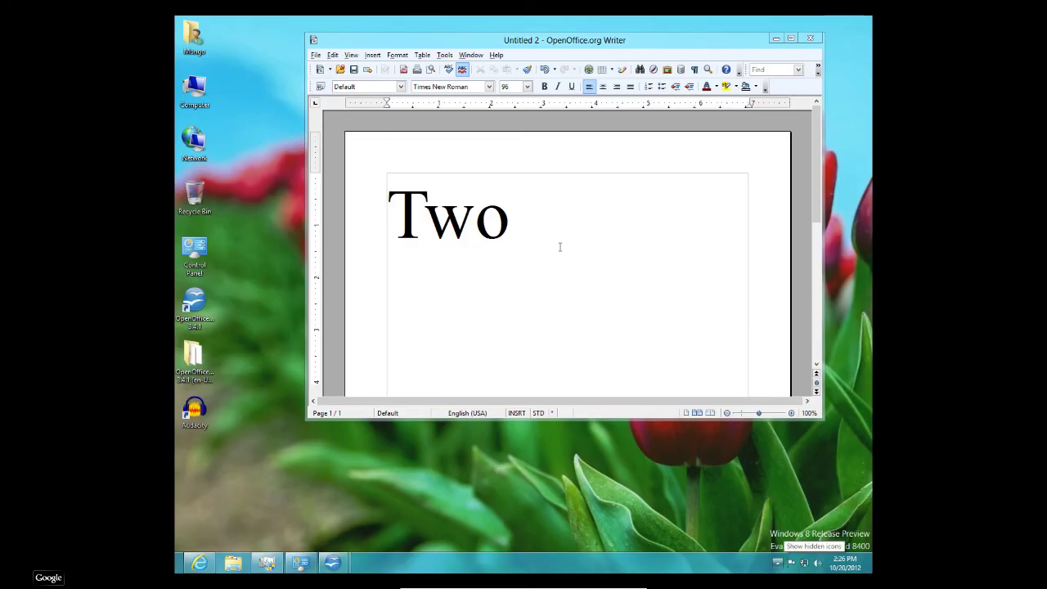
key(super)
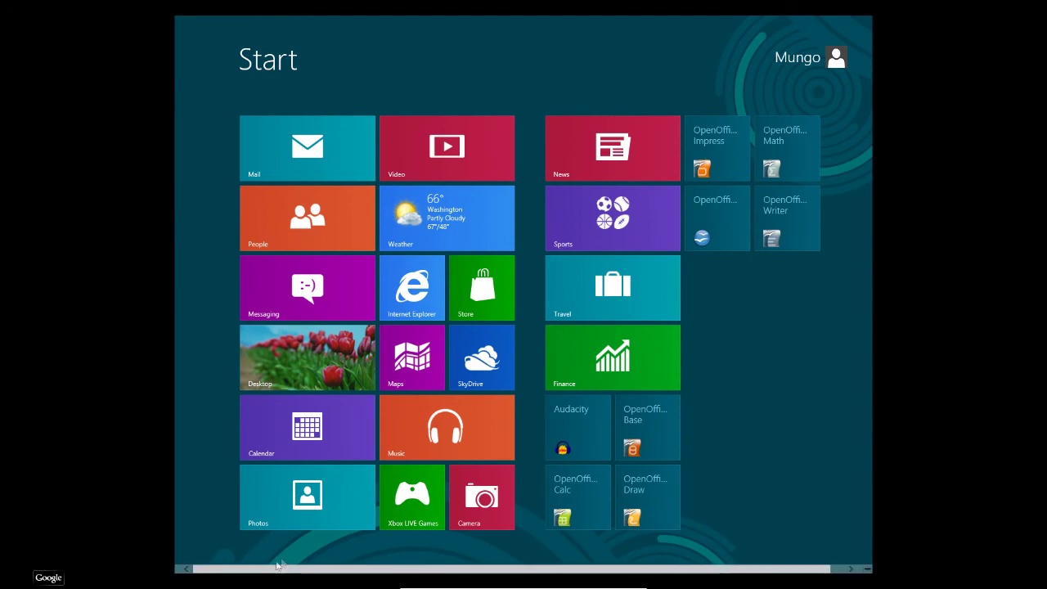
Reopen the Weather app from the Start screen and switch back to the desktop.
mouse_move(174, 575)
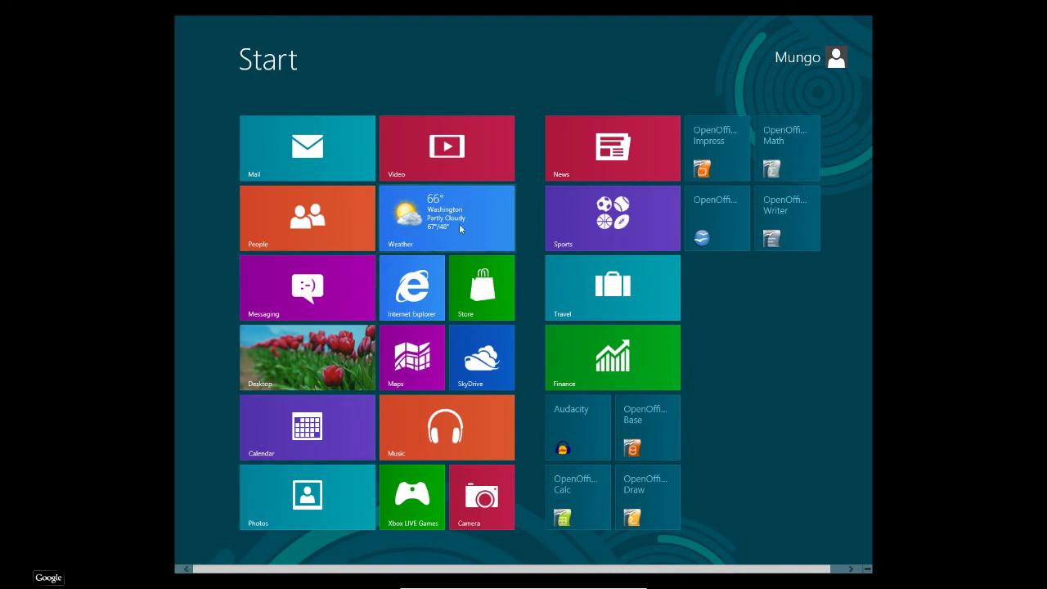
click(475, 230)
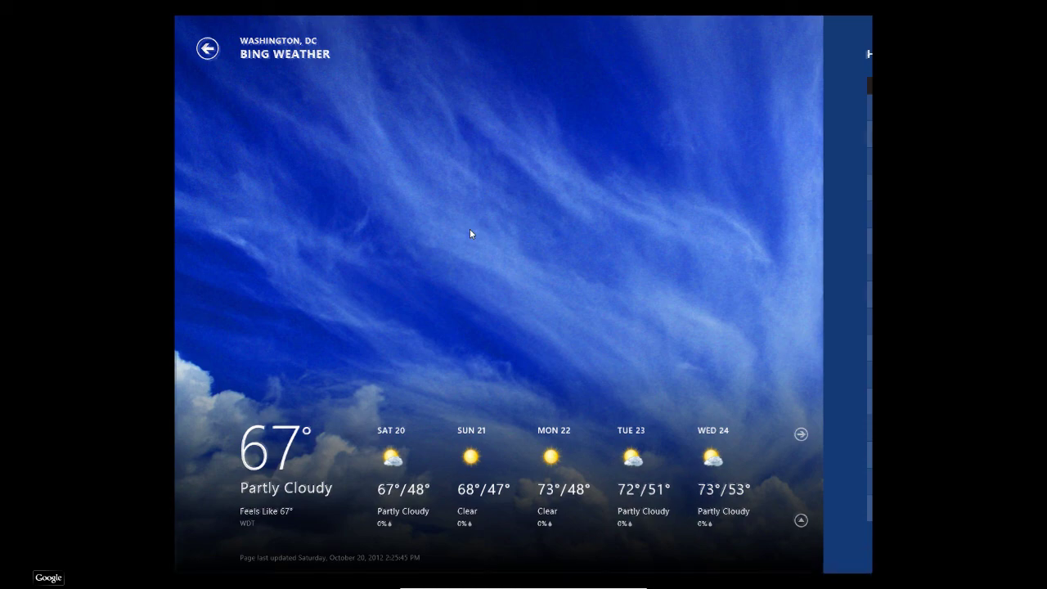
key(alt+Tab)
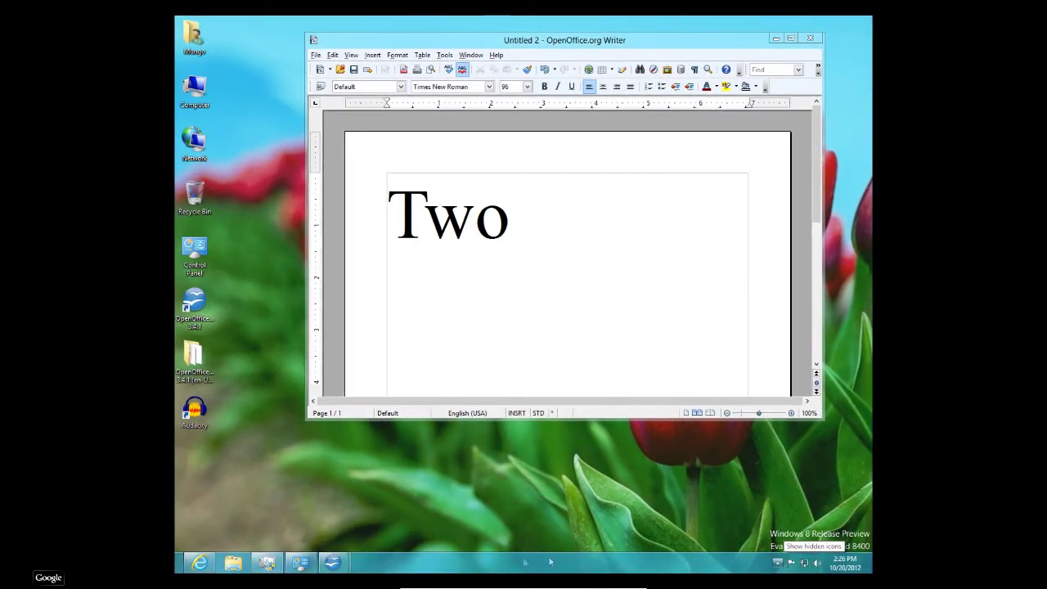
Bring up Task Manager and switch to the Xbox LIVE Games app from its list of running apps.
mouse_move(265, 566)
click(266, 563)
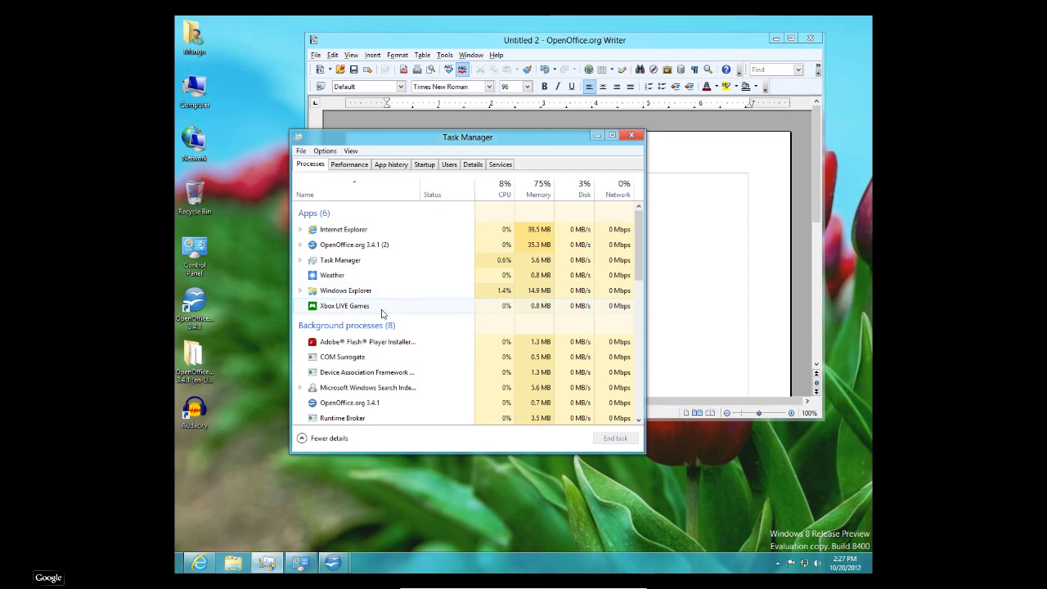
click(381, 310)
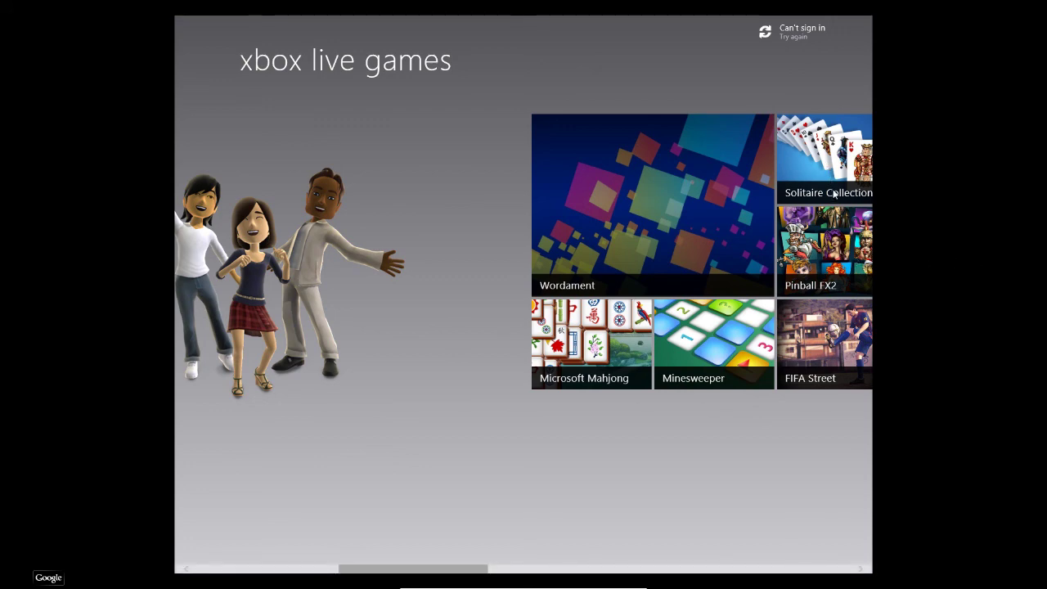
View the Solitaire Collection game details, close them and return to the desktop through the Start screen.
click(834, 193)
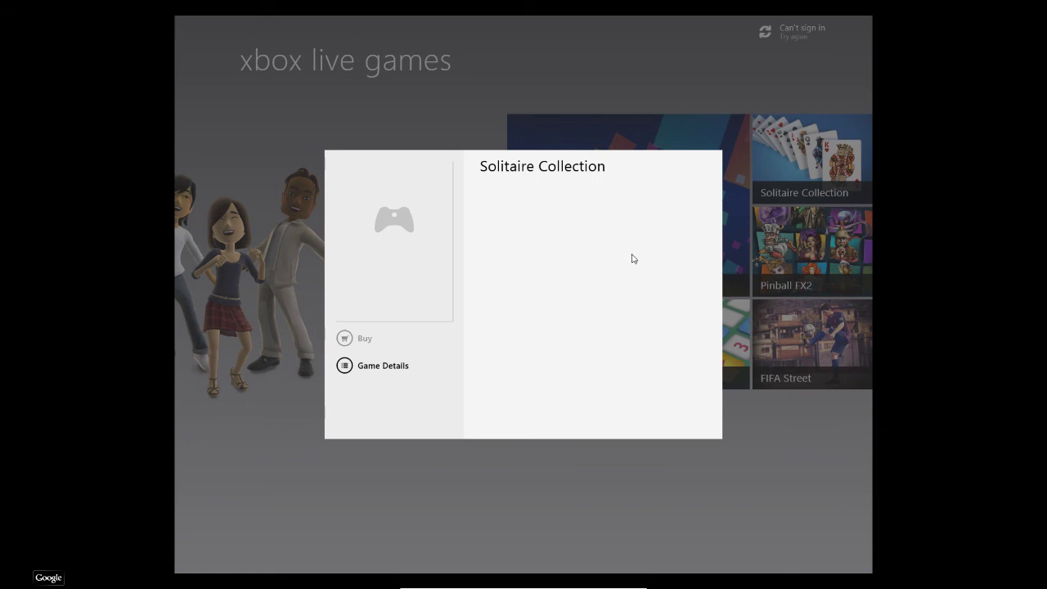
key(Escape)
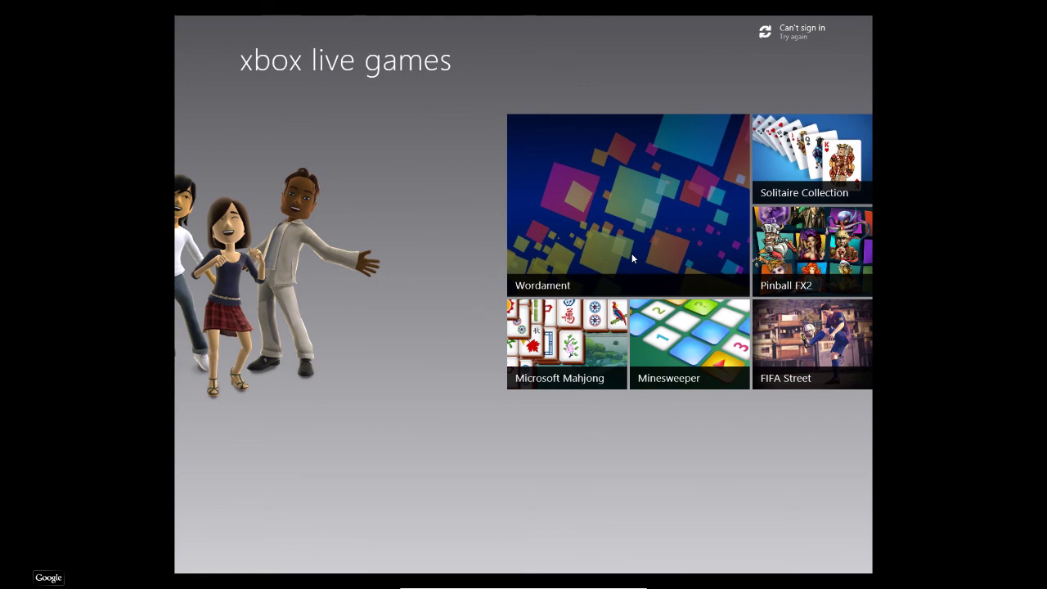
key(super)
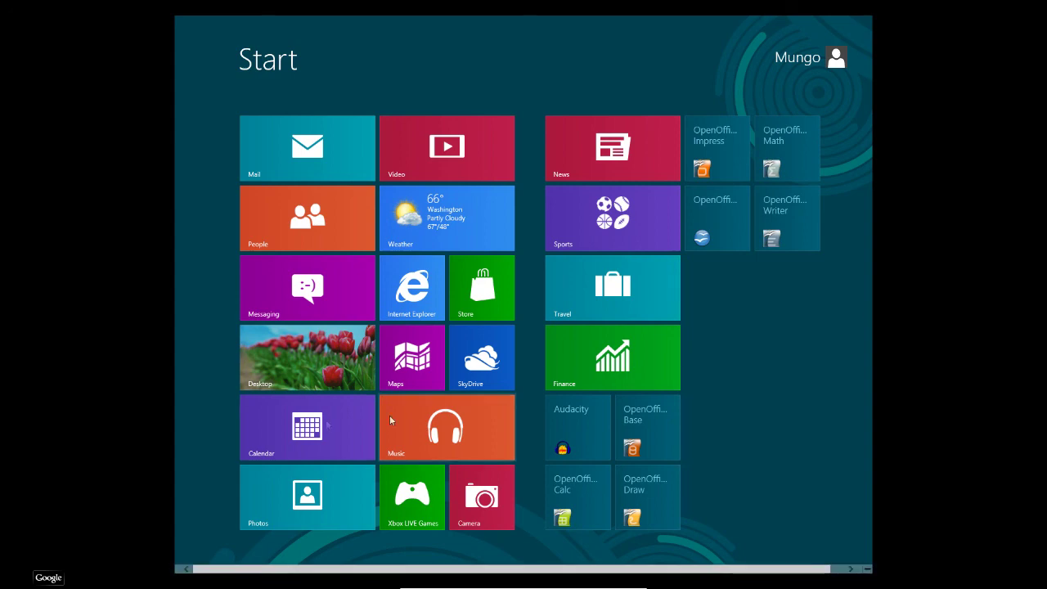
click(353, 345)
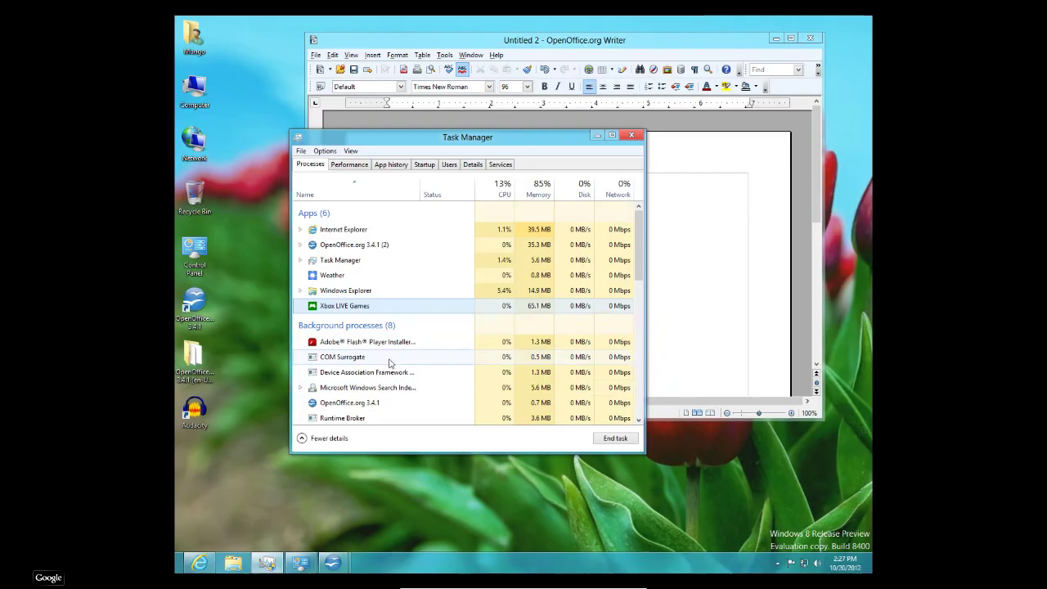
Minimize Task Manager and open the Start screen from the desktop.
click(597, 136)
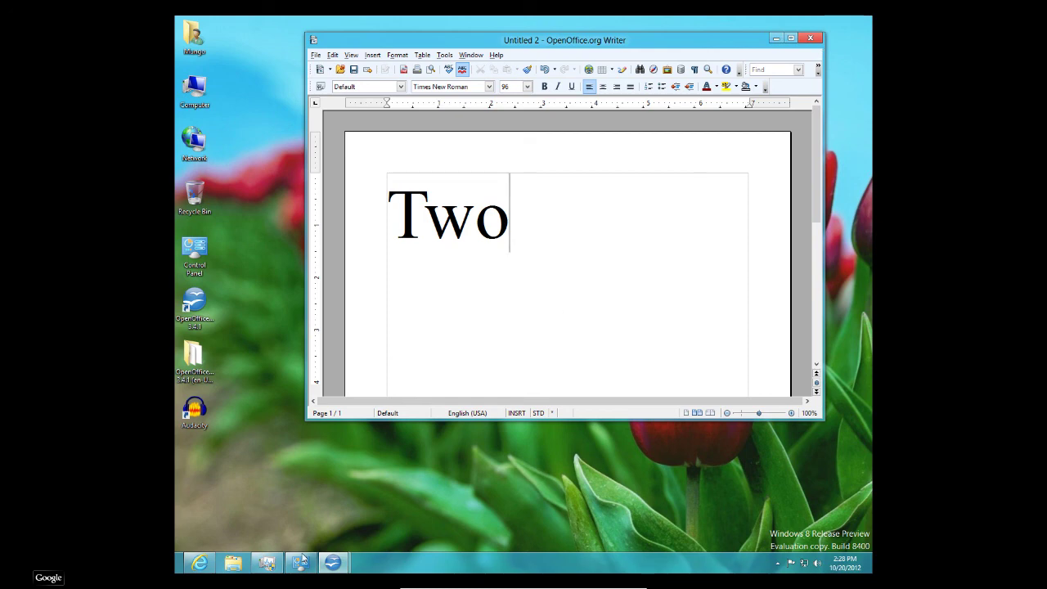
mouse_move(182, 570)
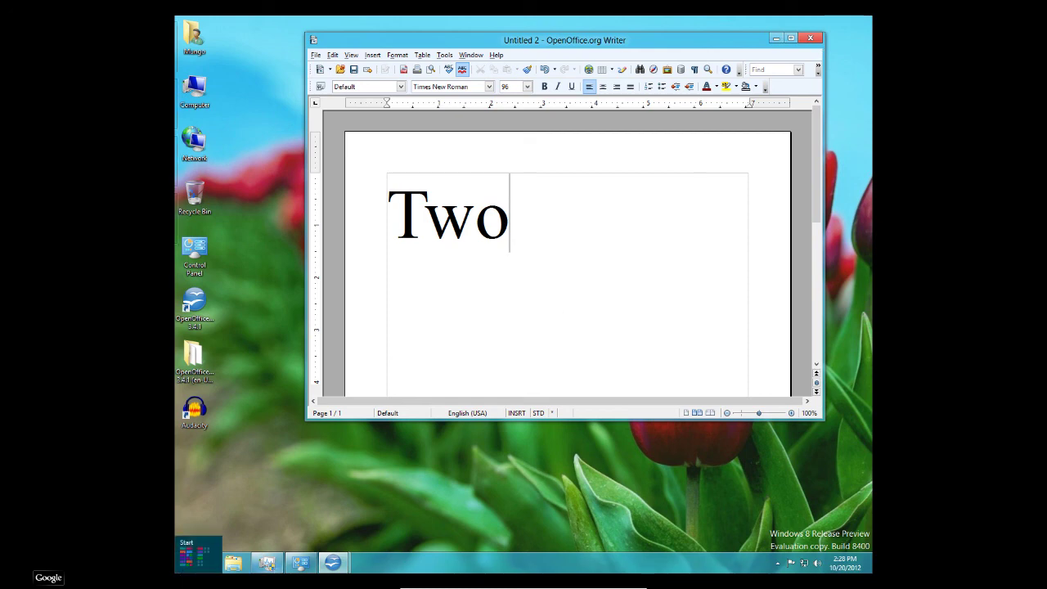
click(181, 570)
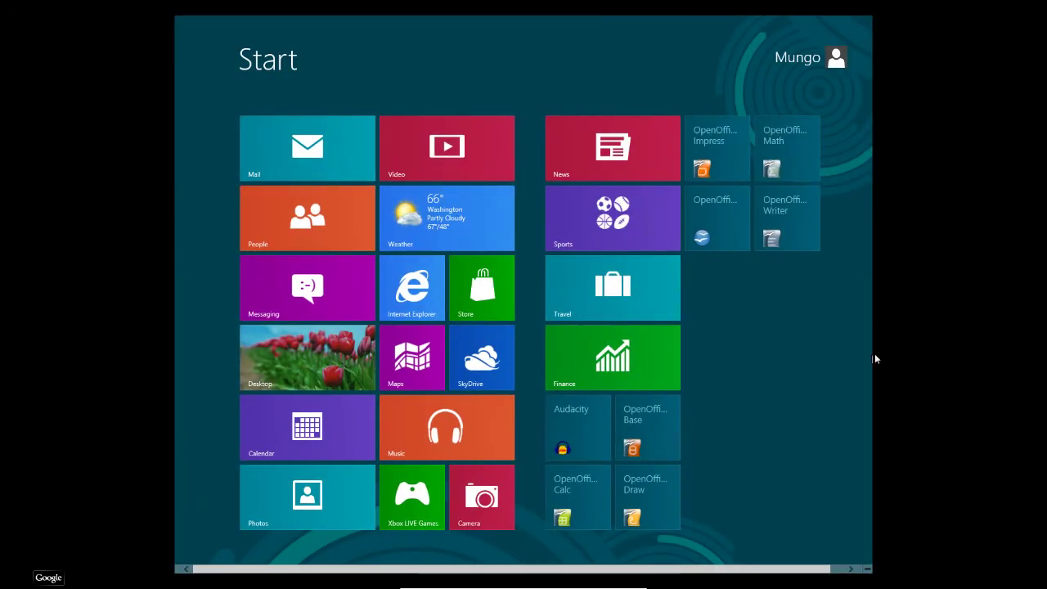